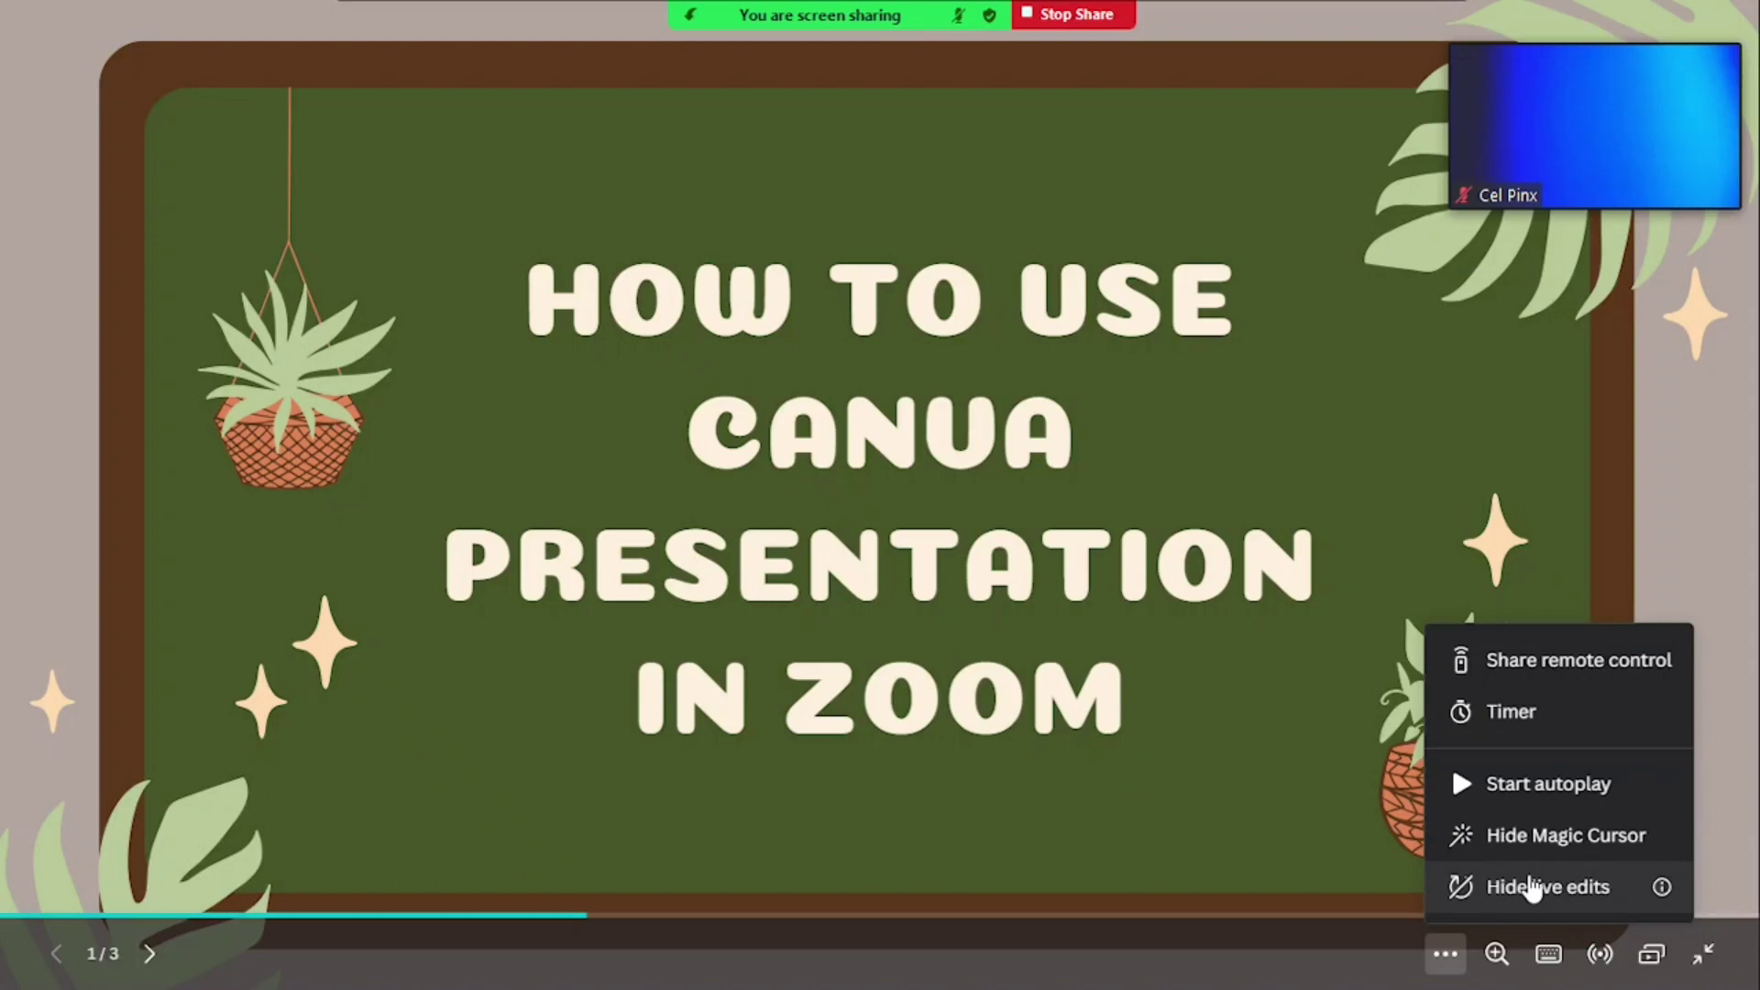
Magnify the title slide to 1,000% with the zoom slider, then fit it back to 100%.
{"action": "left_click", "coordinate": [1497, 957]}
{"action": "left_click", "coordinate": [1498, 958]}
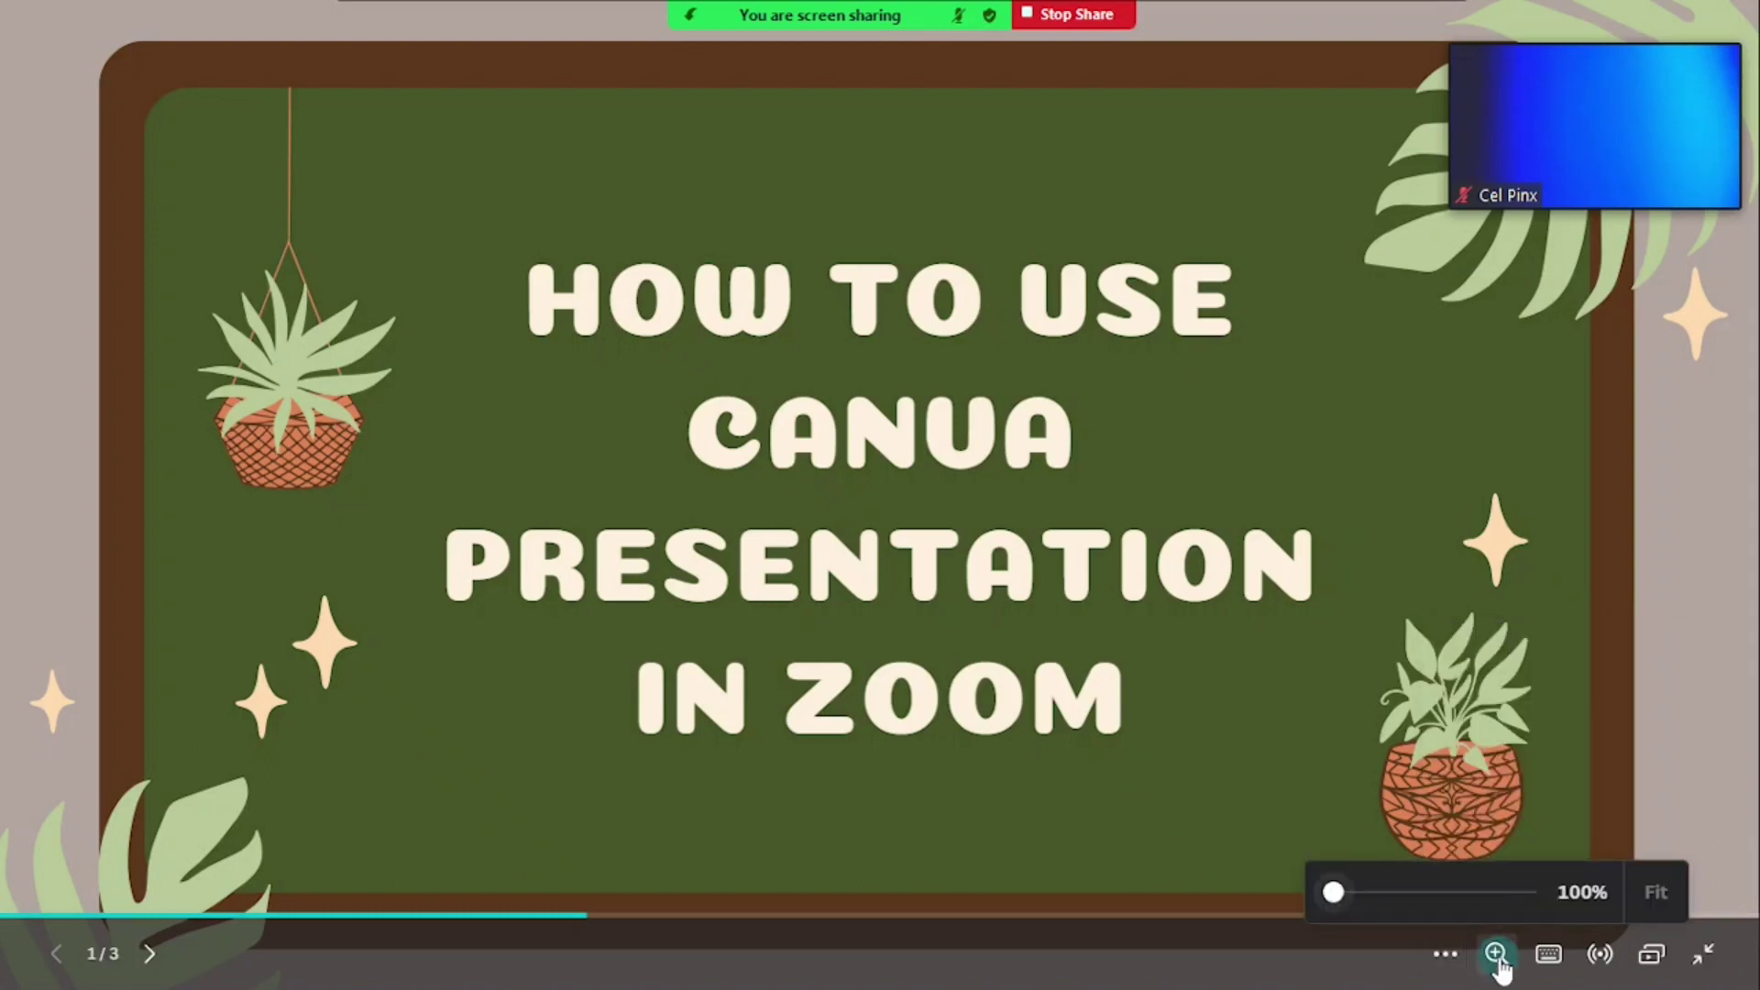
{"action": "left_click_drag", "start_coordinate": [1335, 896], "coordinate": [1463, 903]}
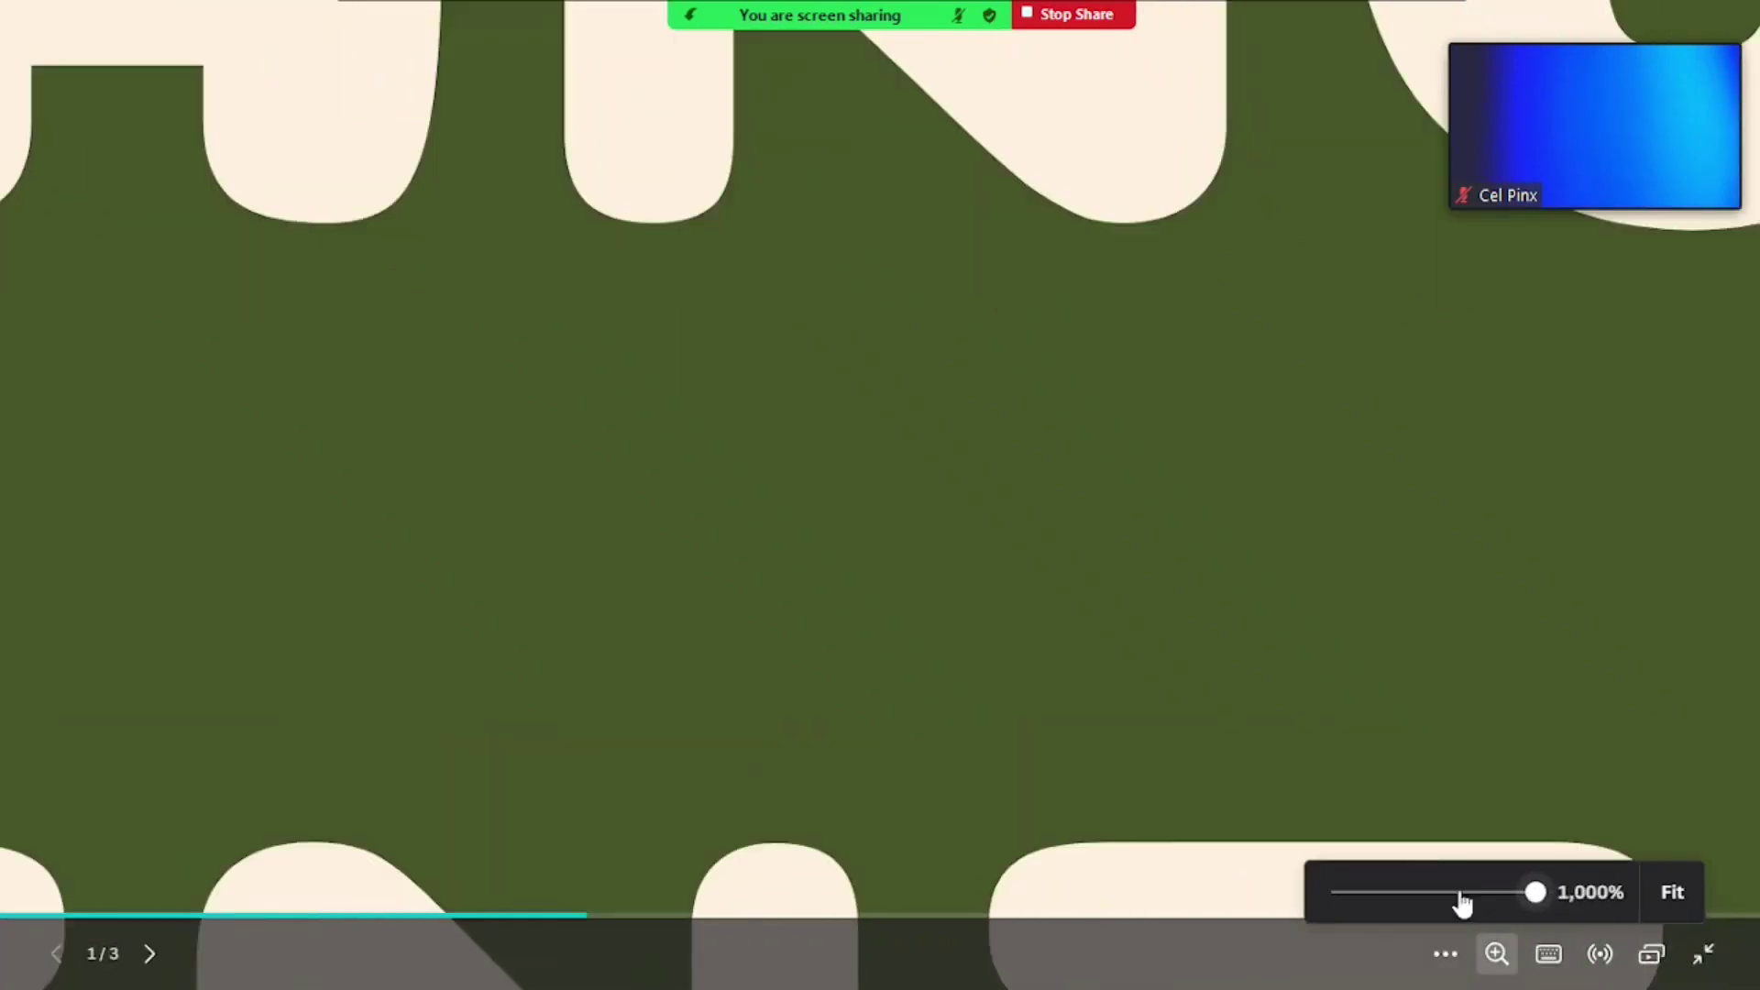
{"action": "left_click", "coordinate": [1671, 898]}
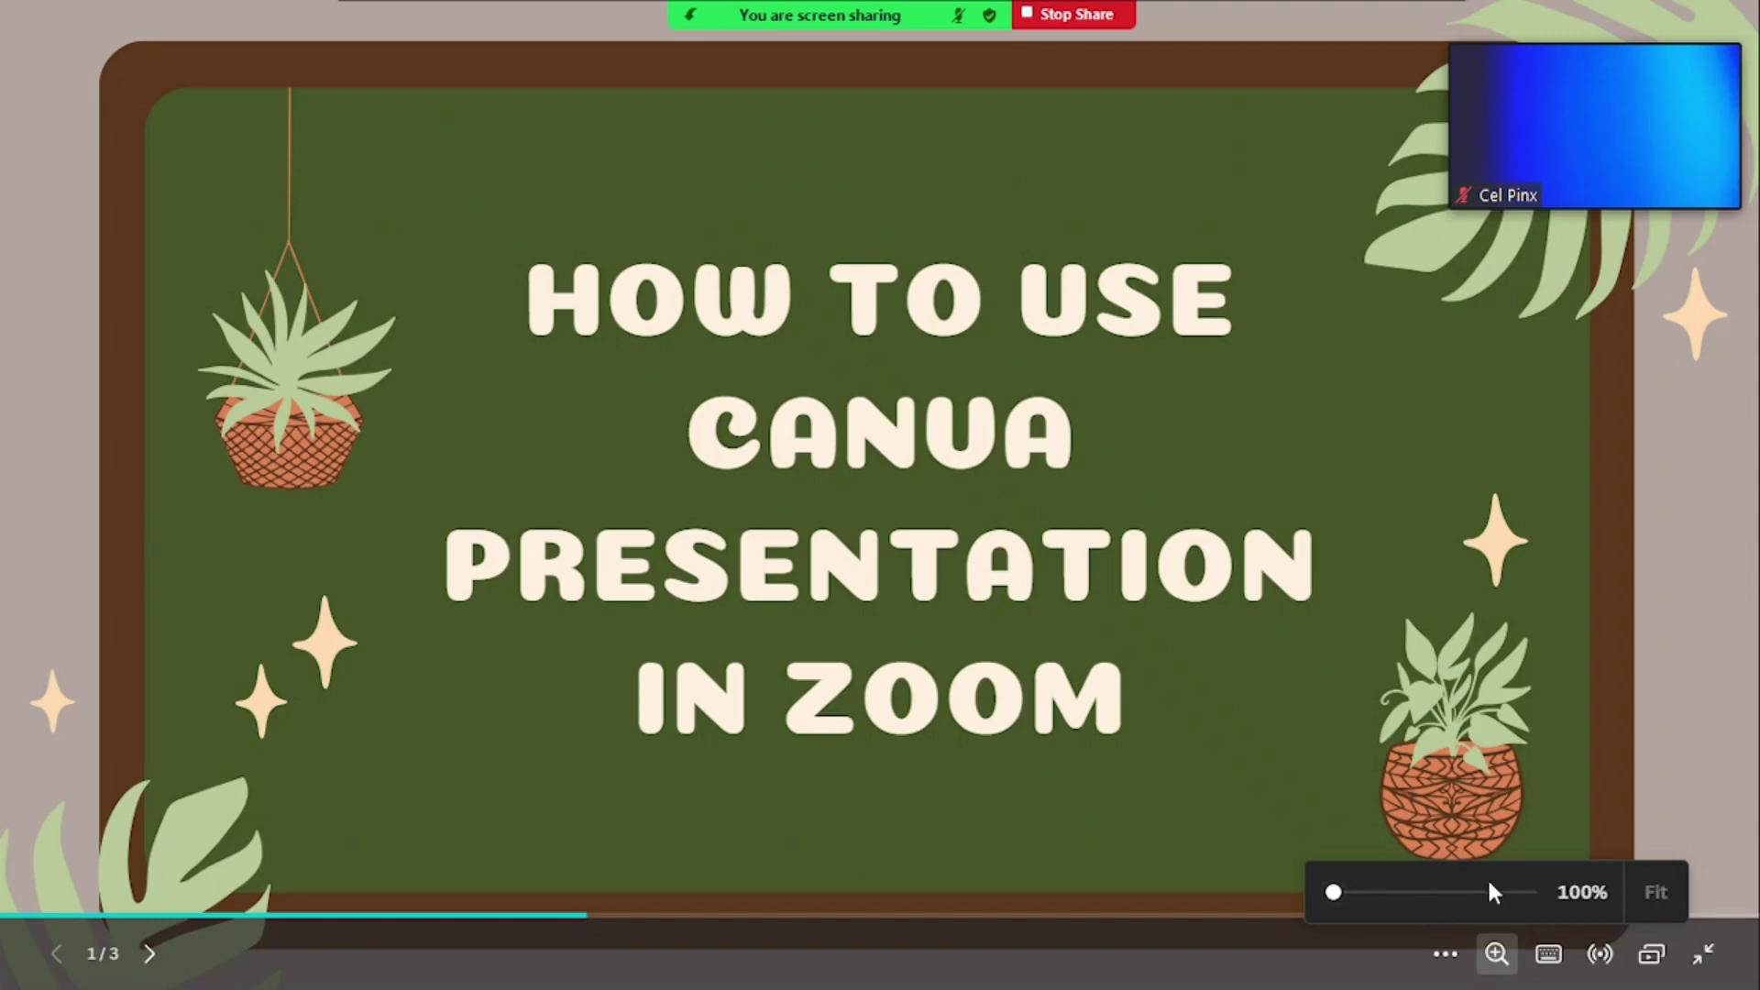
From Magic Shortcuts, blur and unblur the slide, then play the Quiet effect.
{"action": "left_click", "coordinate": [1549, 956]}
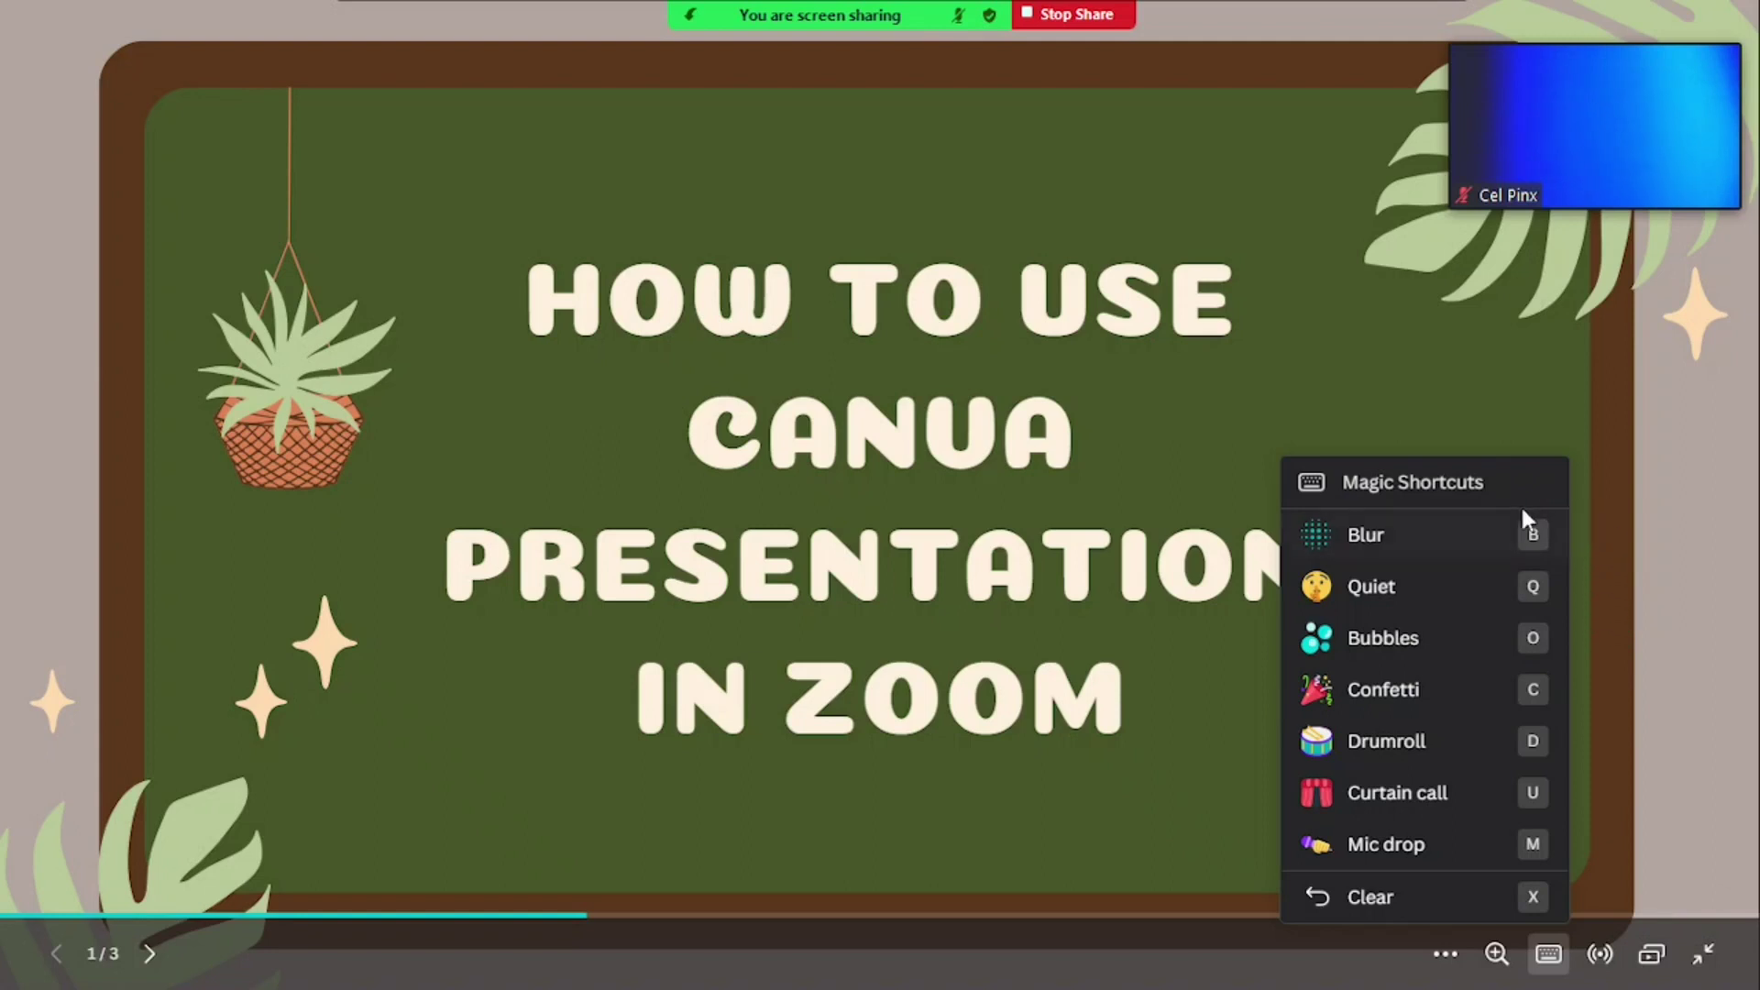
{"action": "left_click", "coordinate": [1511, 536]}
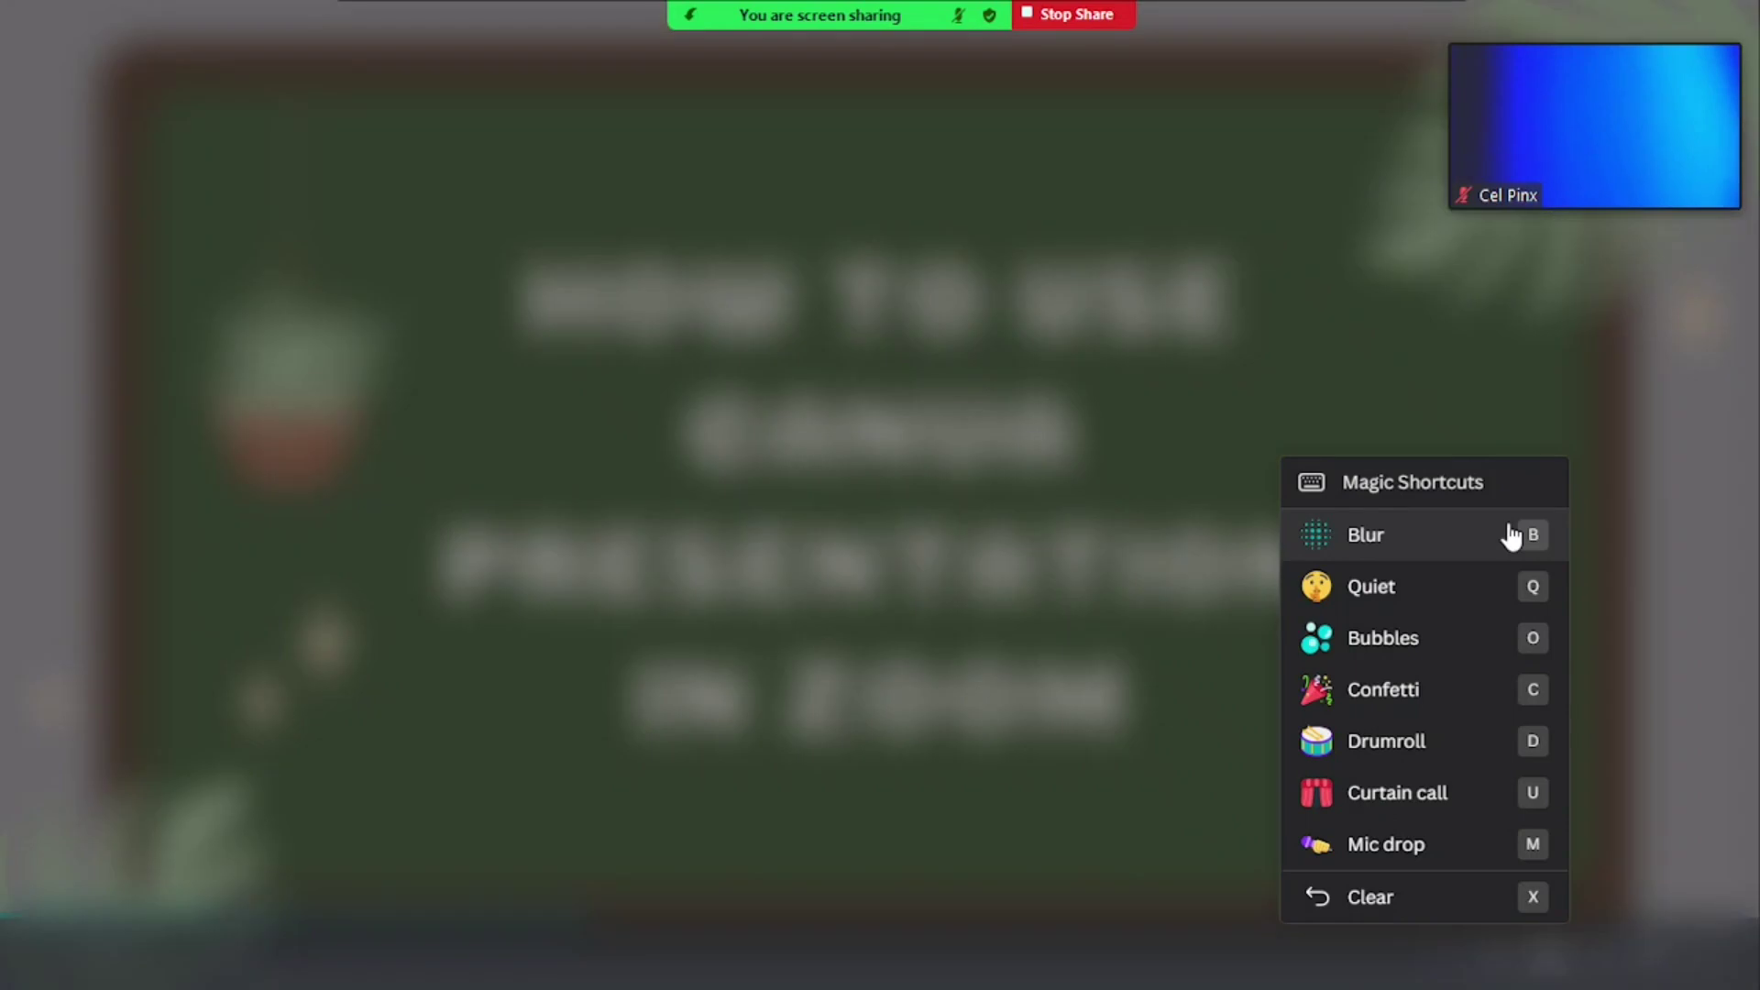
{"action": "left_click", "coordinate": [1531, 539]}
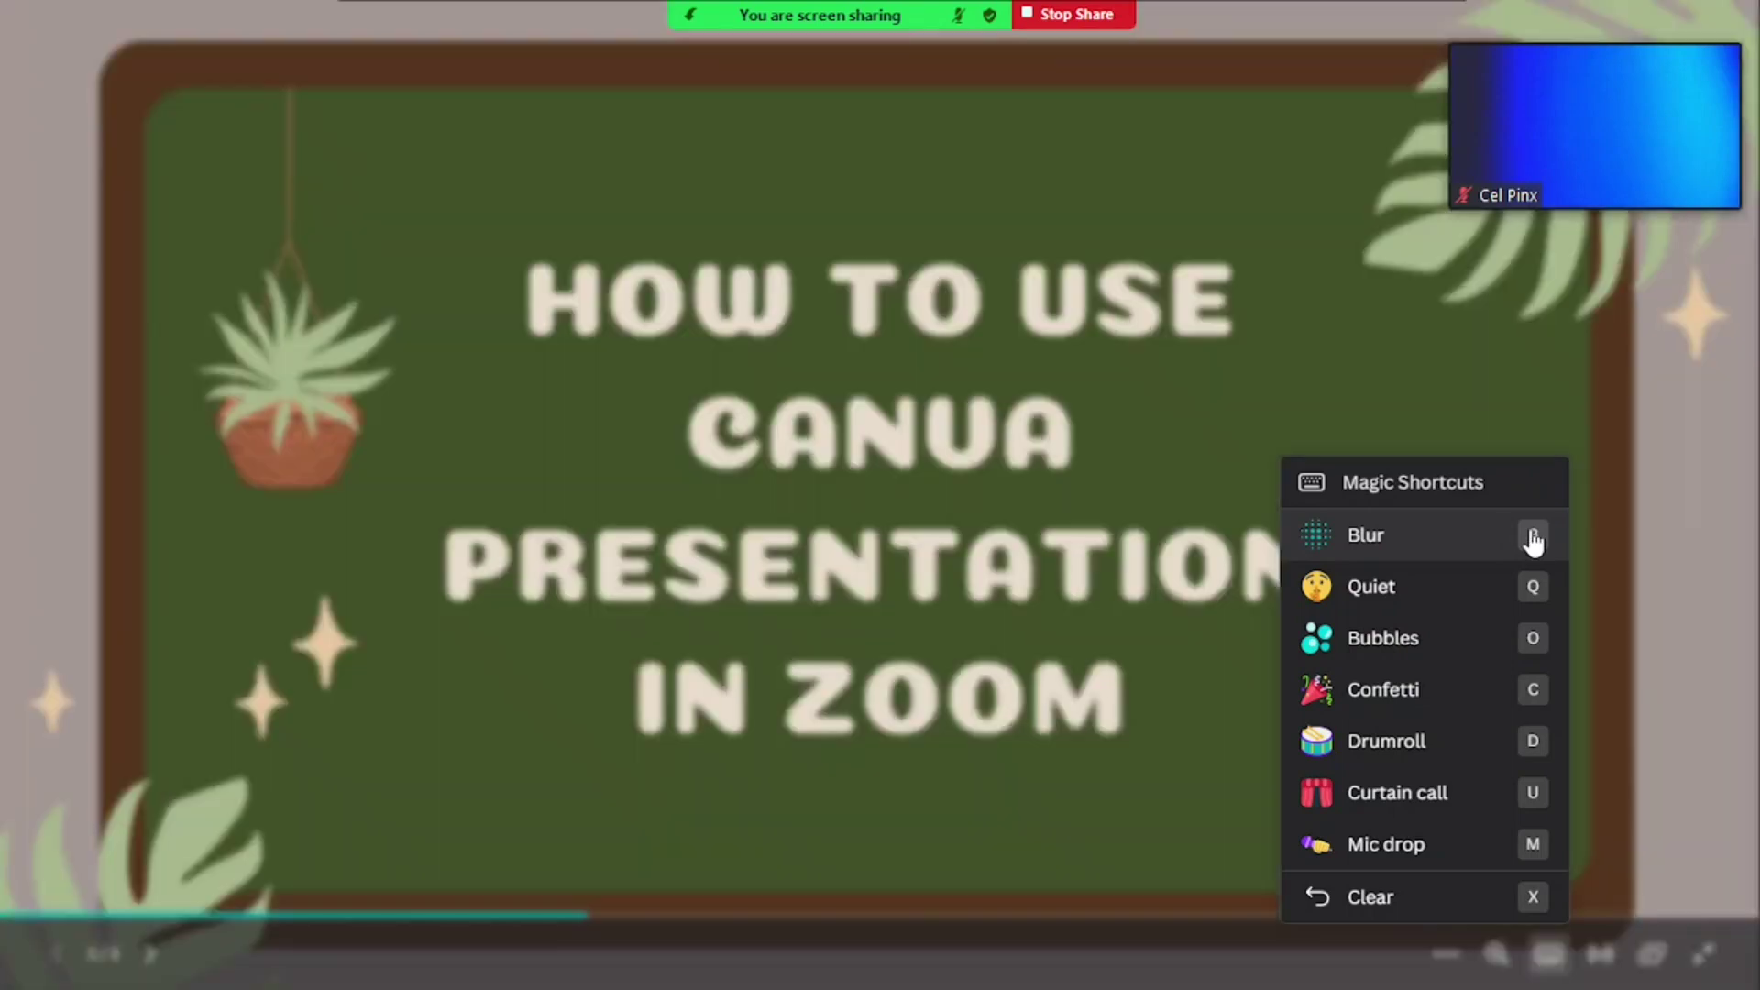
{"action": "left_click", "coordinate": [1519, 598]}
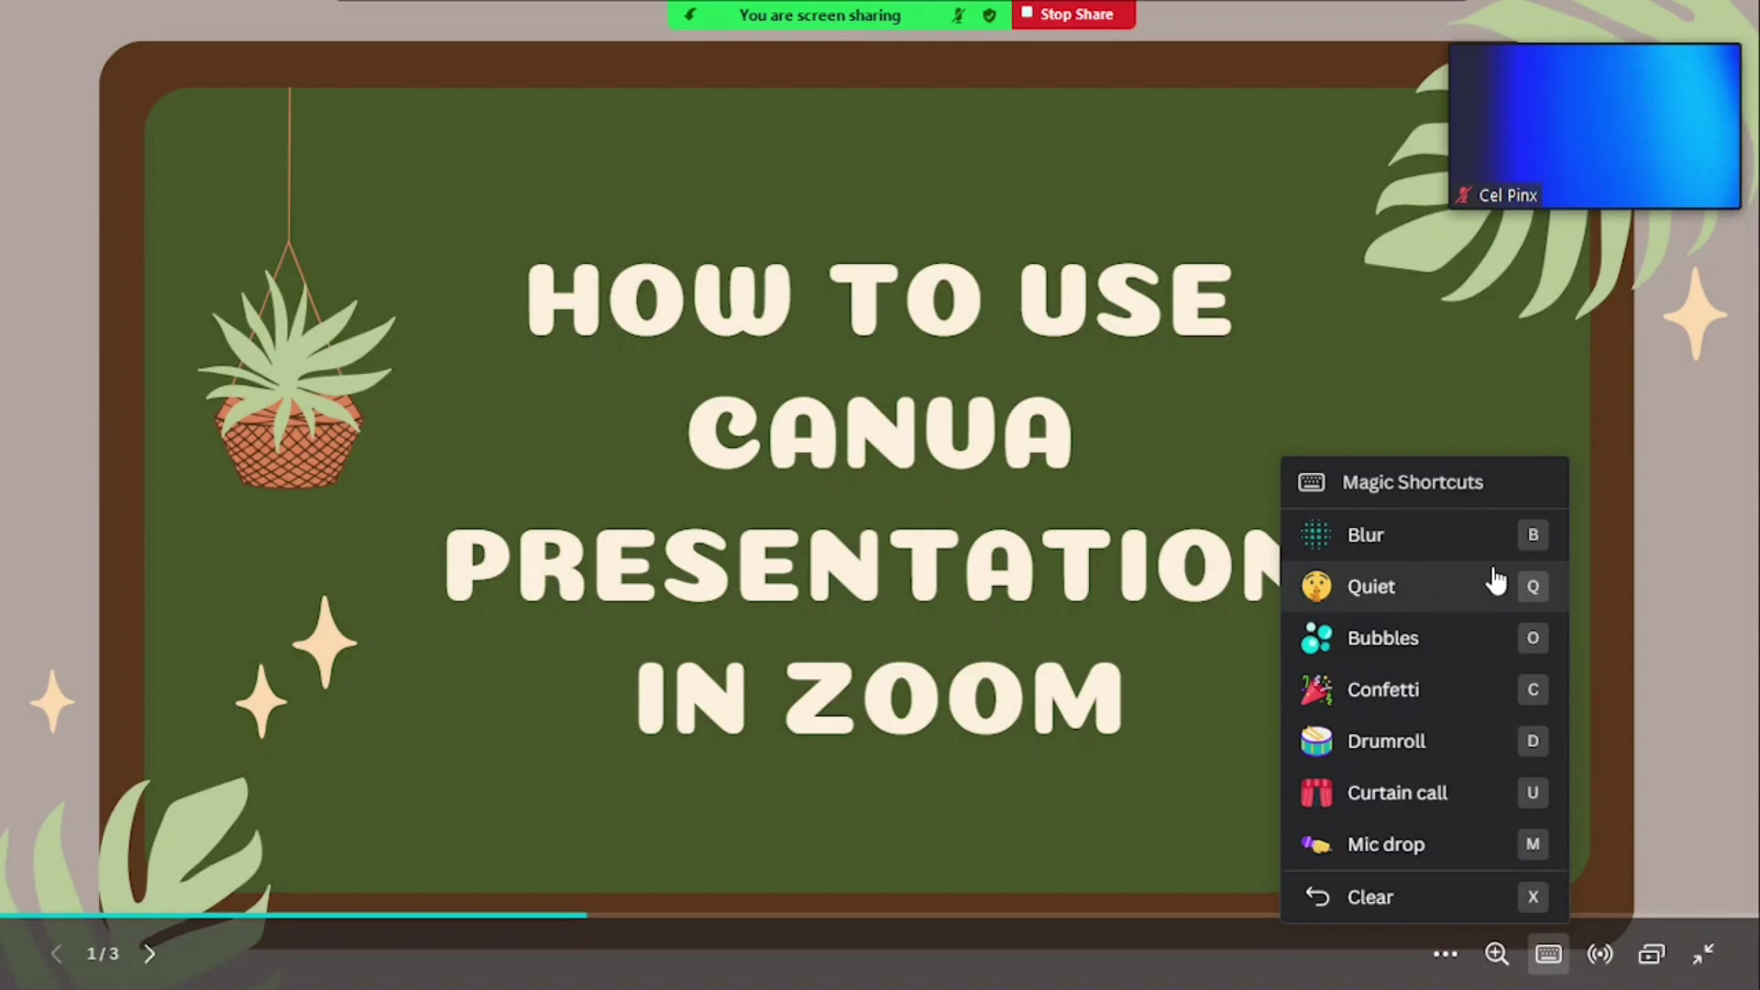
Play the Bubbles, Confetti, Drumroll, Curtain call and Mic drop effects over the title slide.
{"action": "left_click", "coordinate": [1464, 637]}
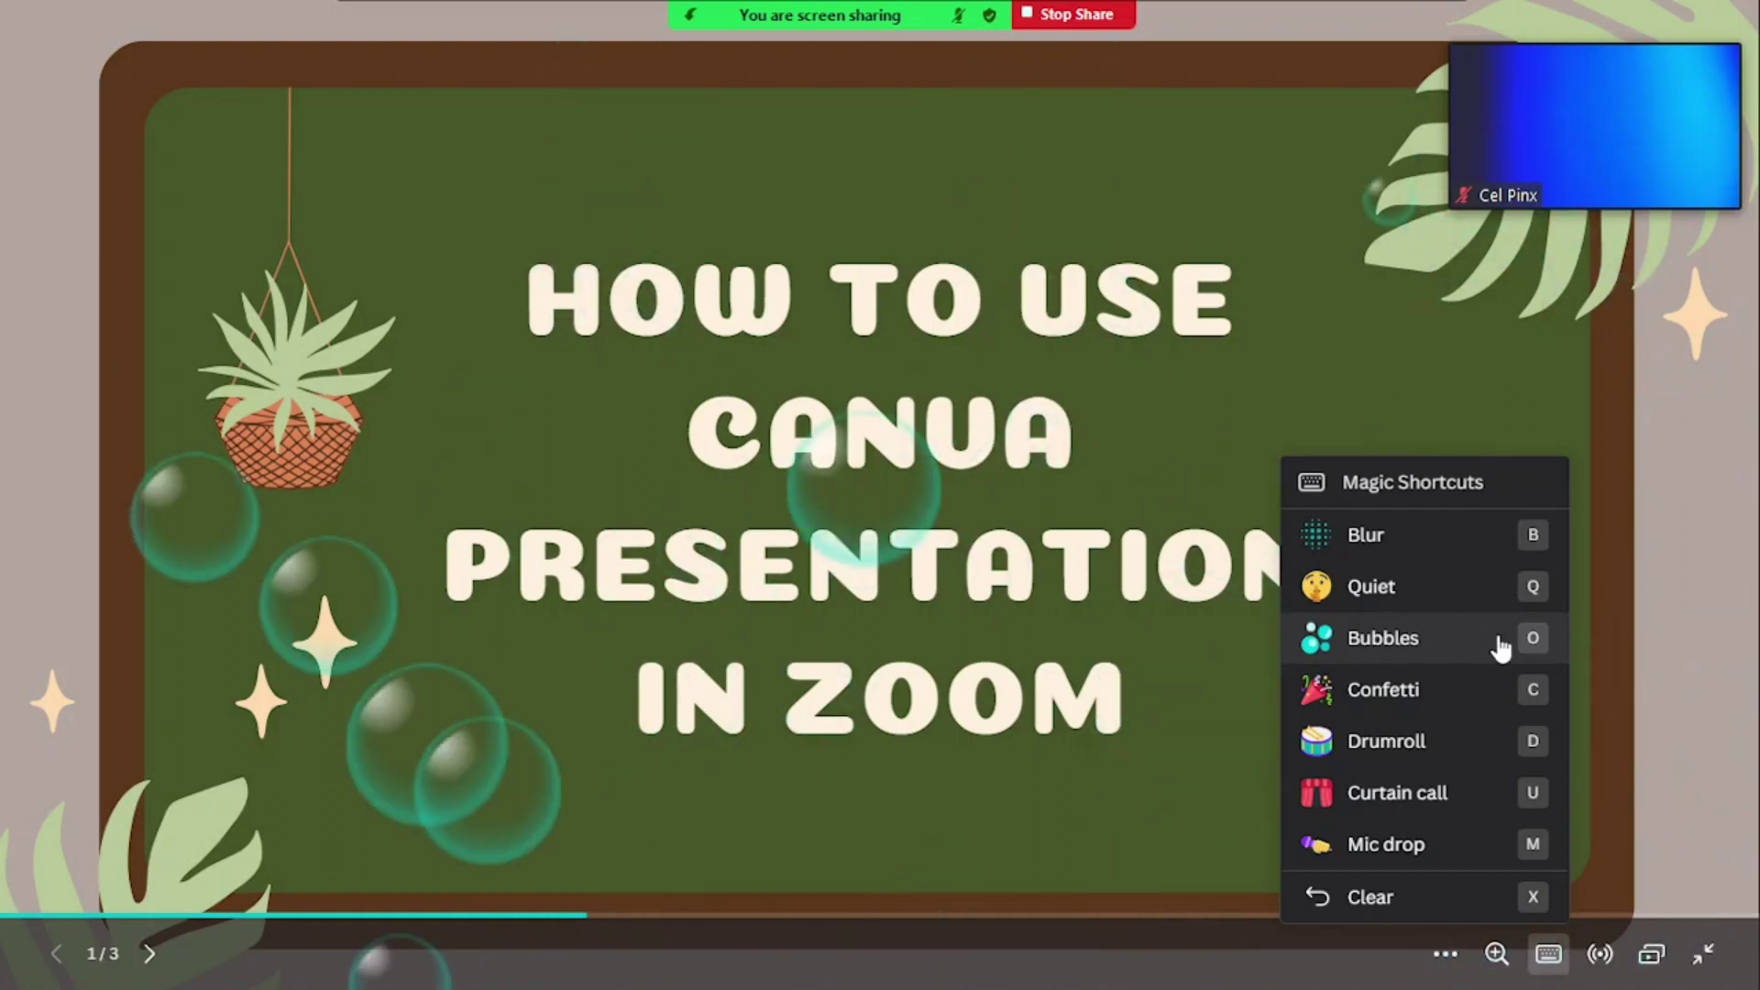
{"action": "left_click", "coordinate": [1482, 686]}
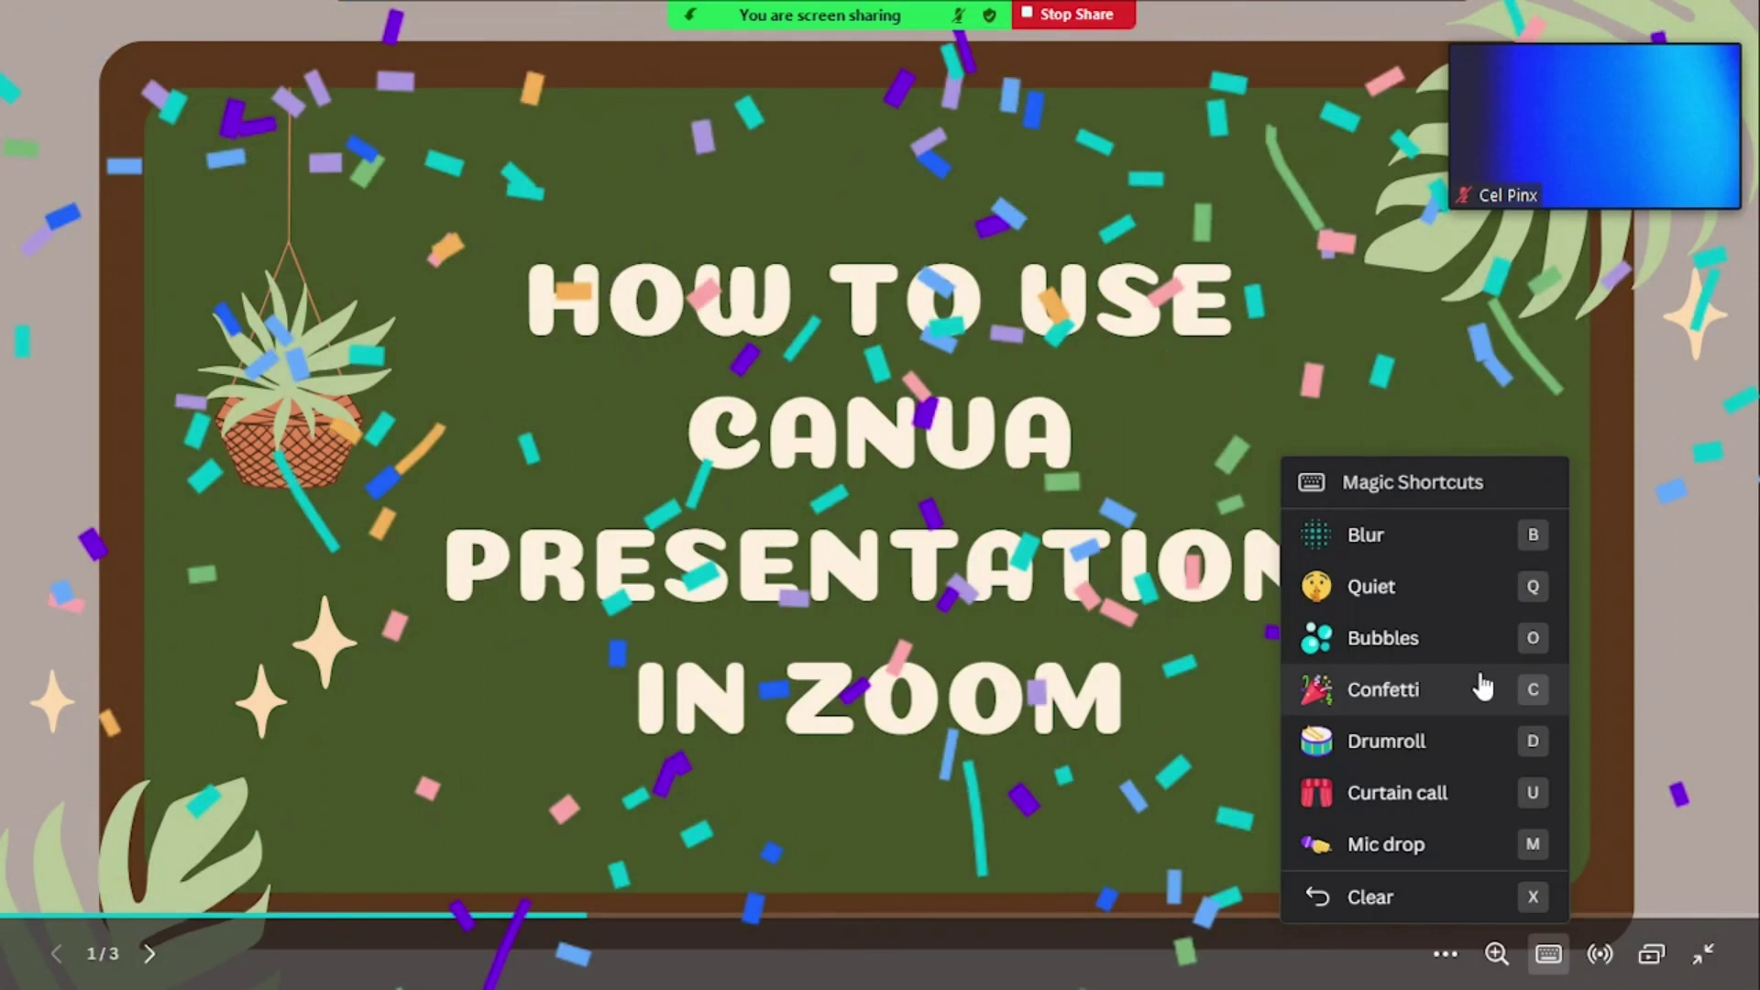
{"action": "left_click", "coordinate": [1433, 760]}
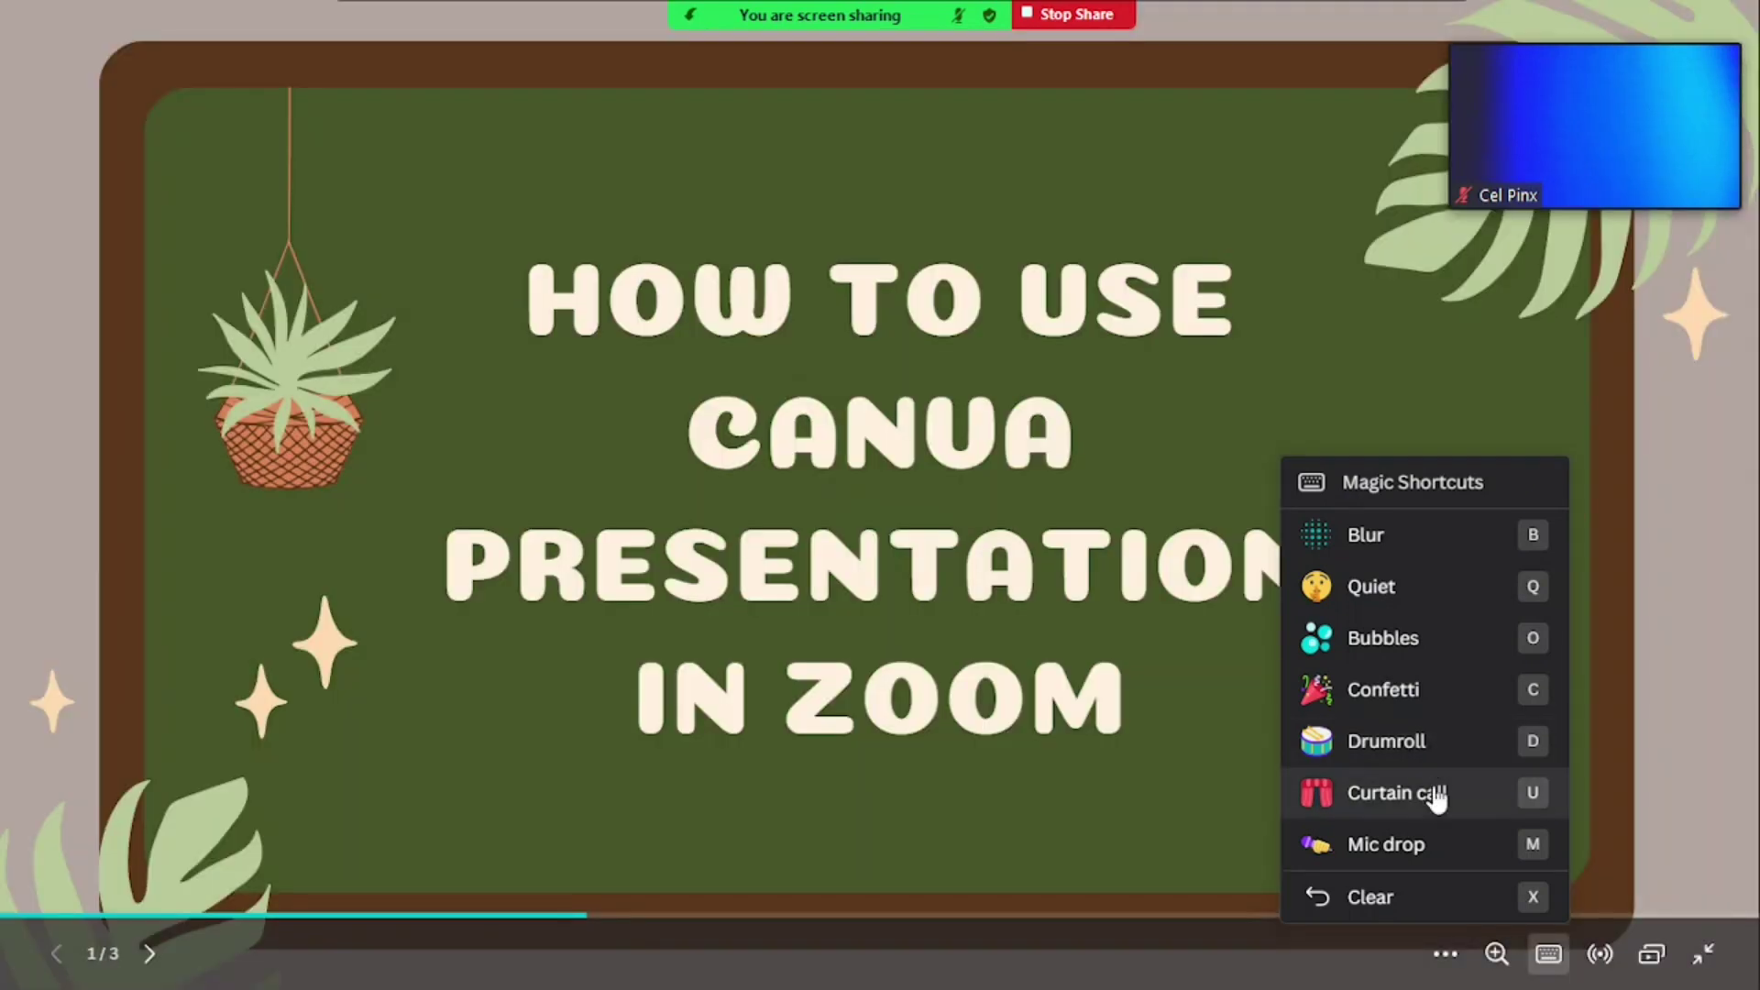
{"action": "left_click", "coordinate": [1496, 805]}
{"action": "left_click", "coordinate": [1465, 845]}
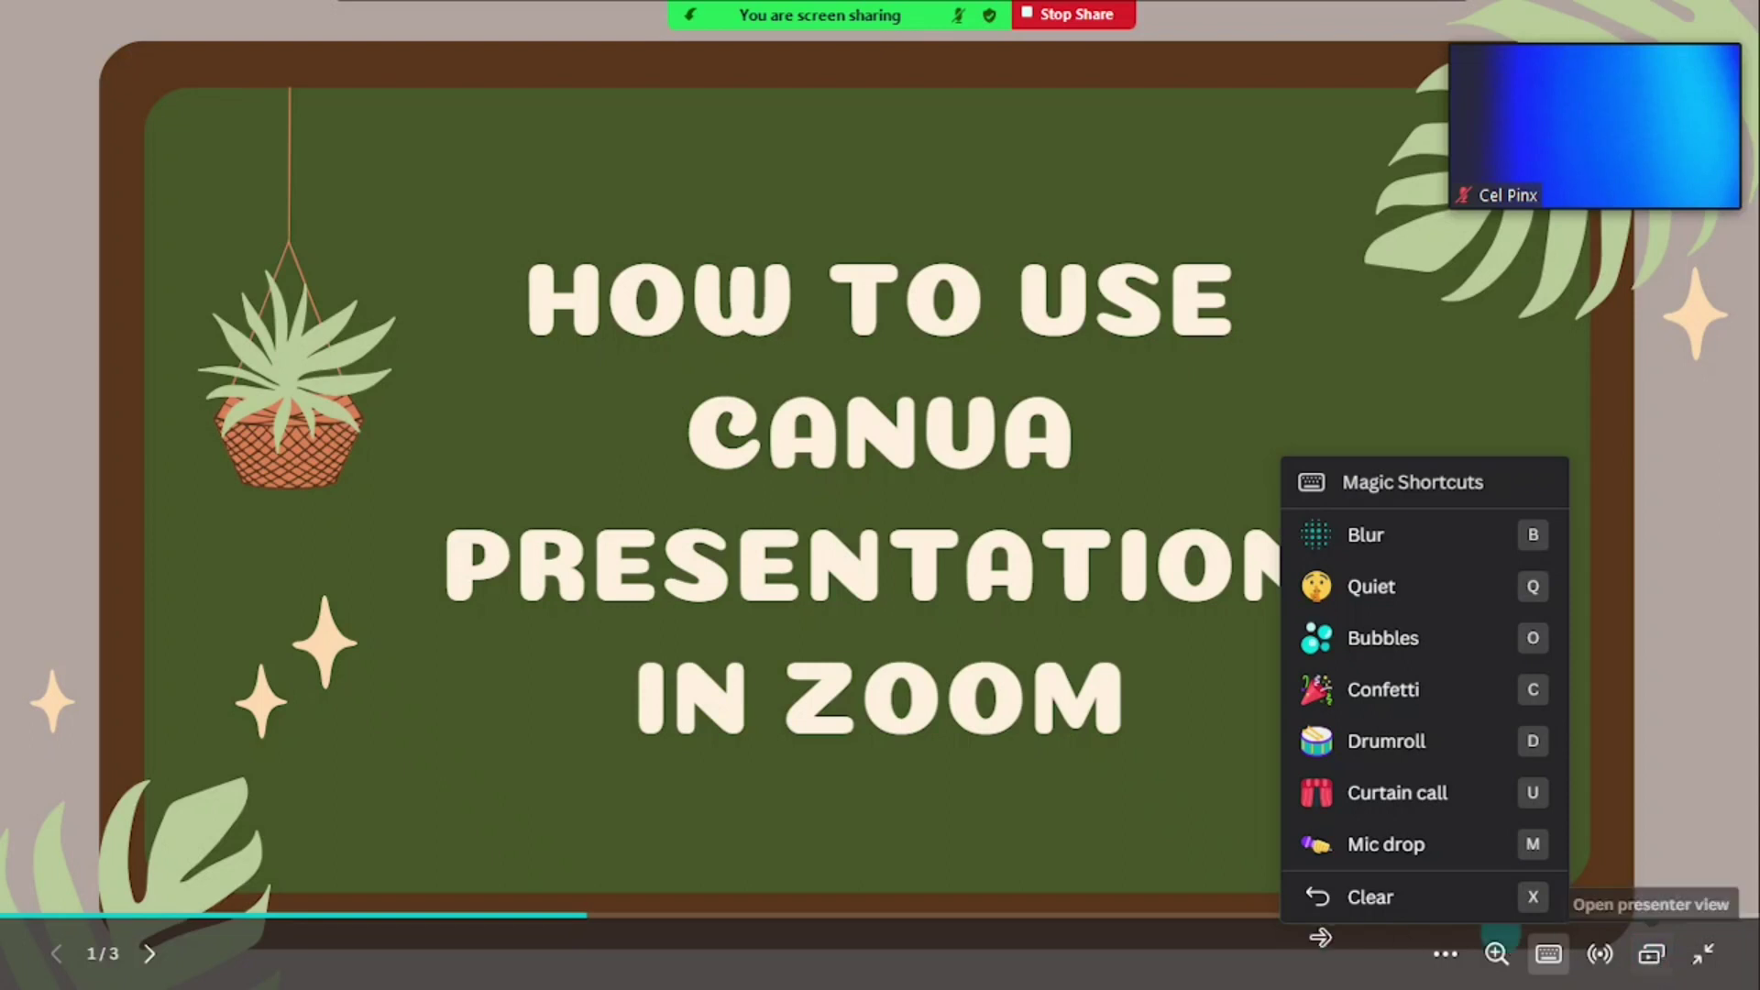
Advance to slide 2, open presenter view, and move the audience window aside, dismissing its notice.
{"action": "key", "text": "Right"}
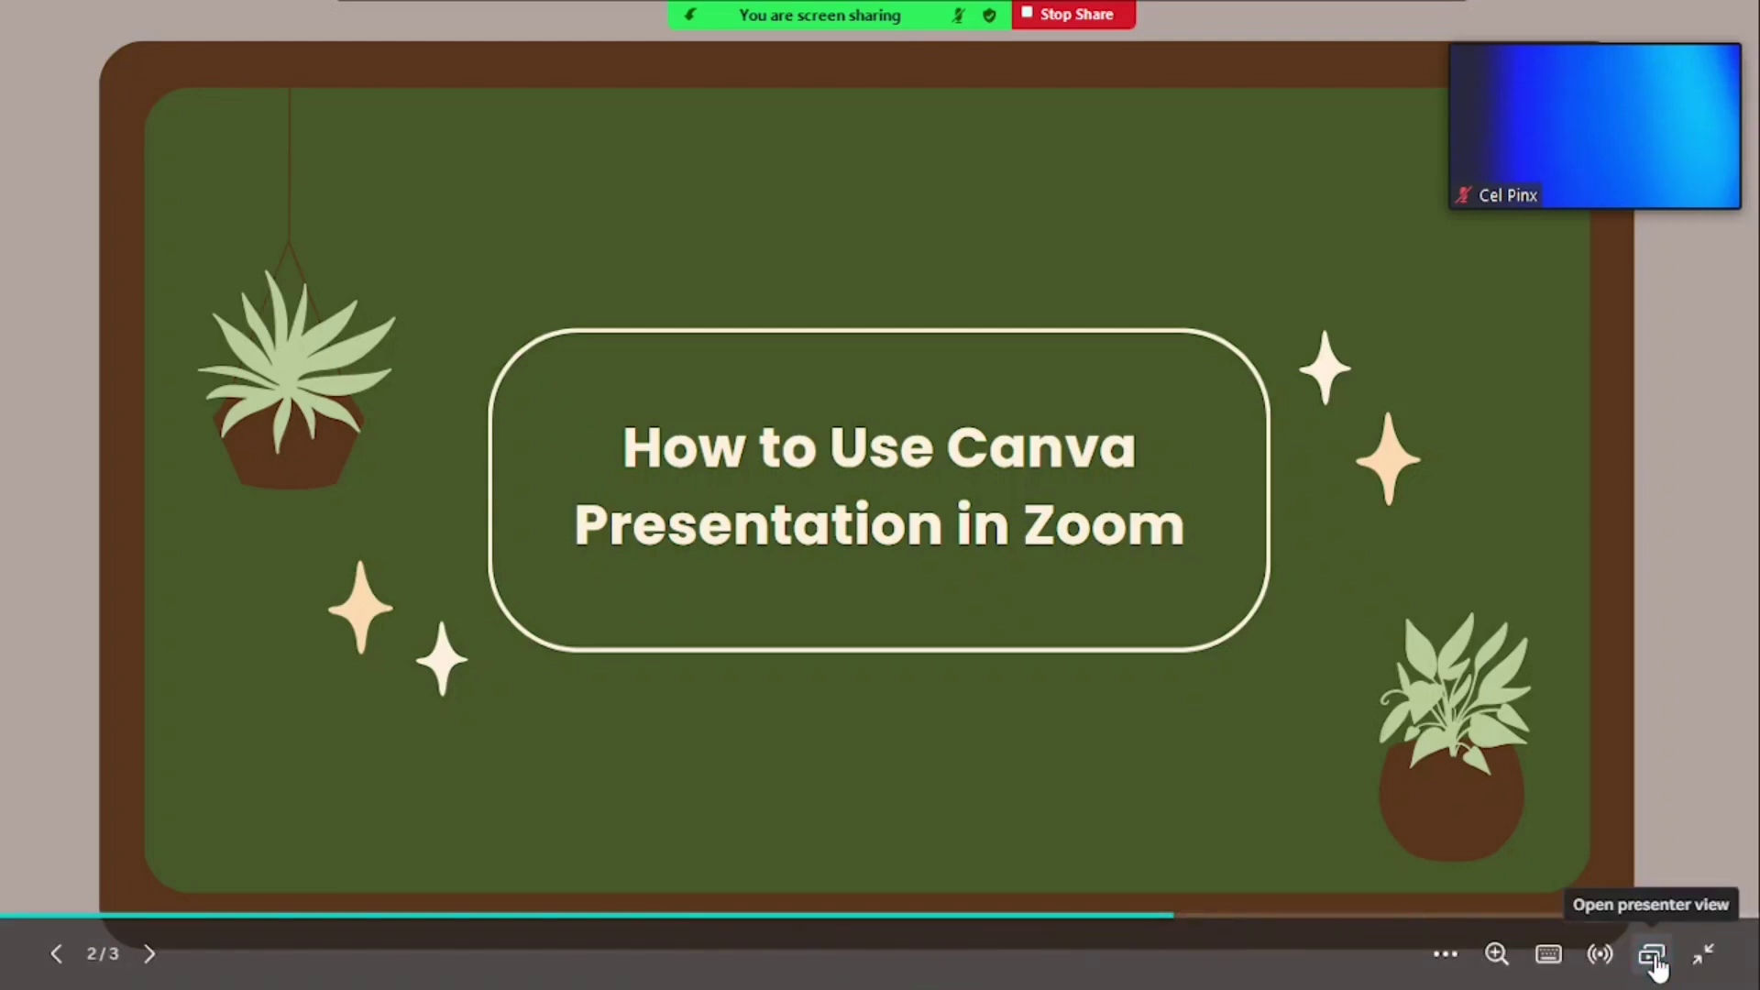
{"action": "left_click", "coordinate": [1653, 955]}
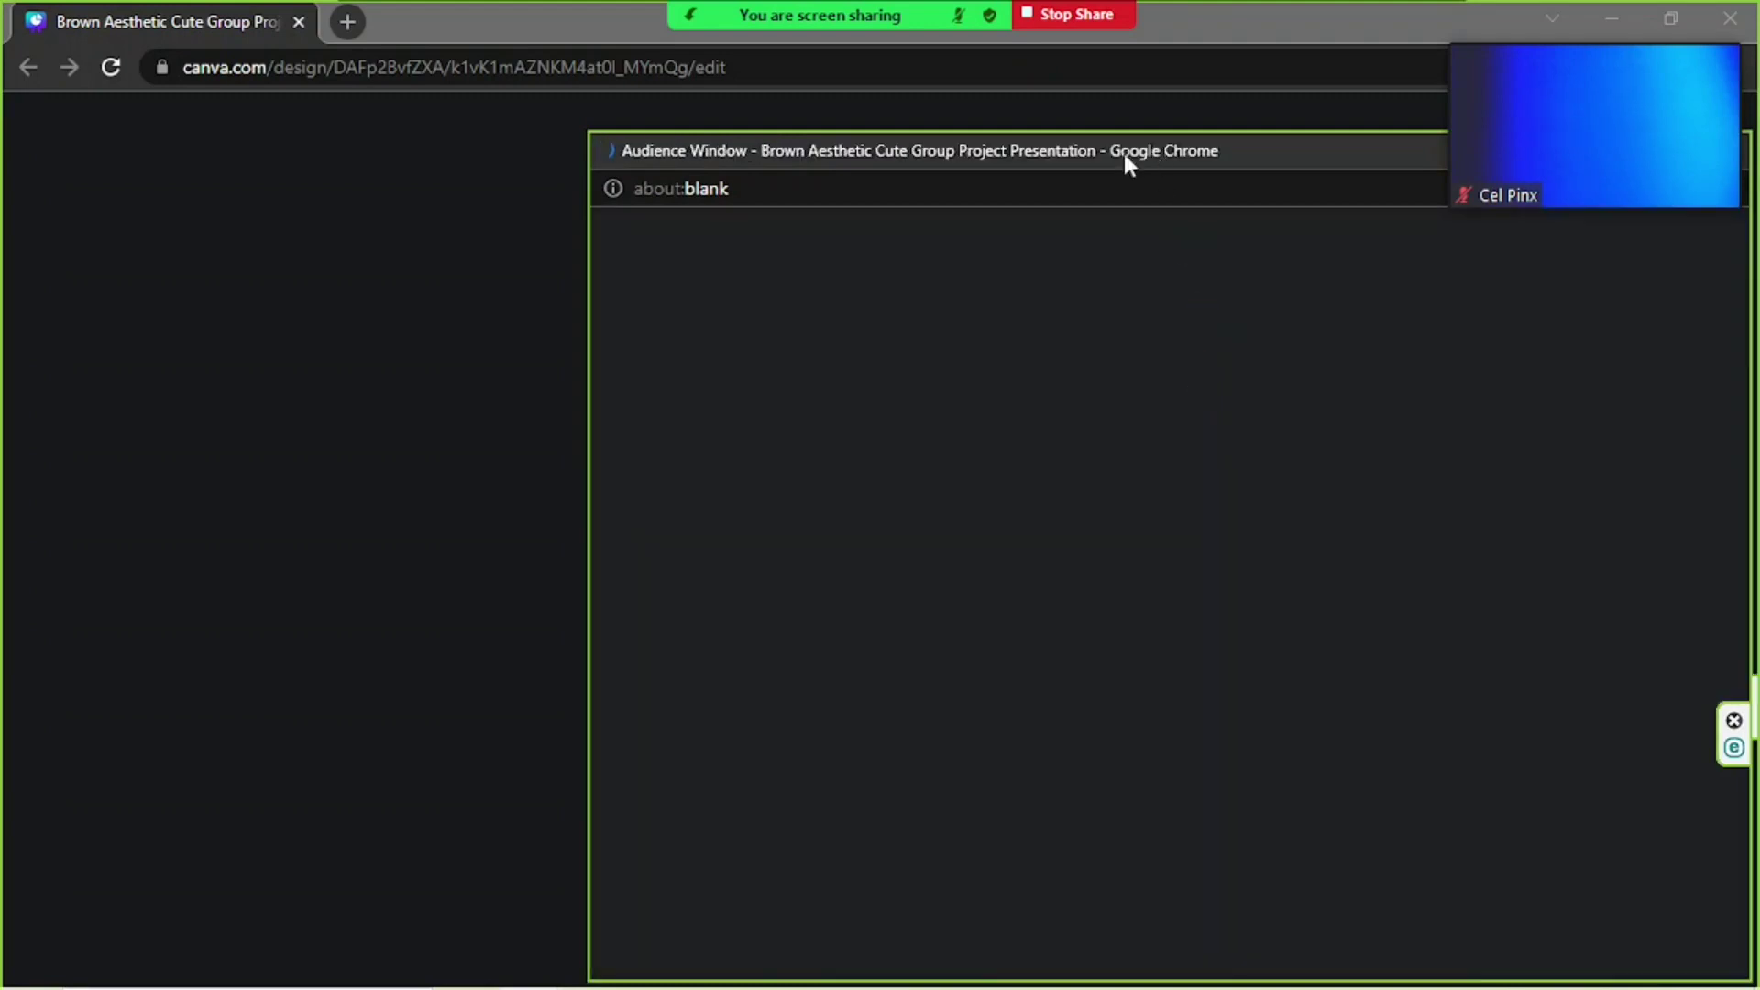
{"action": "left_click_drag", "start_coordinate": [1124, 152], "coordinate": [916, 95]}
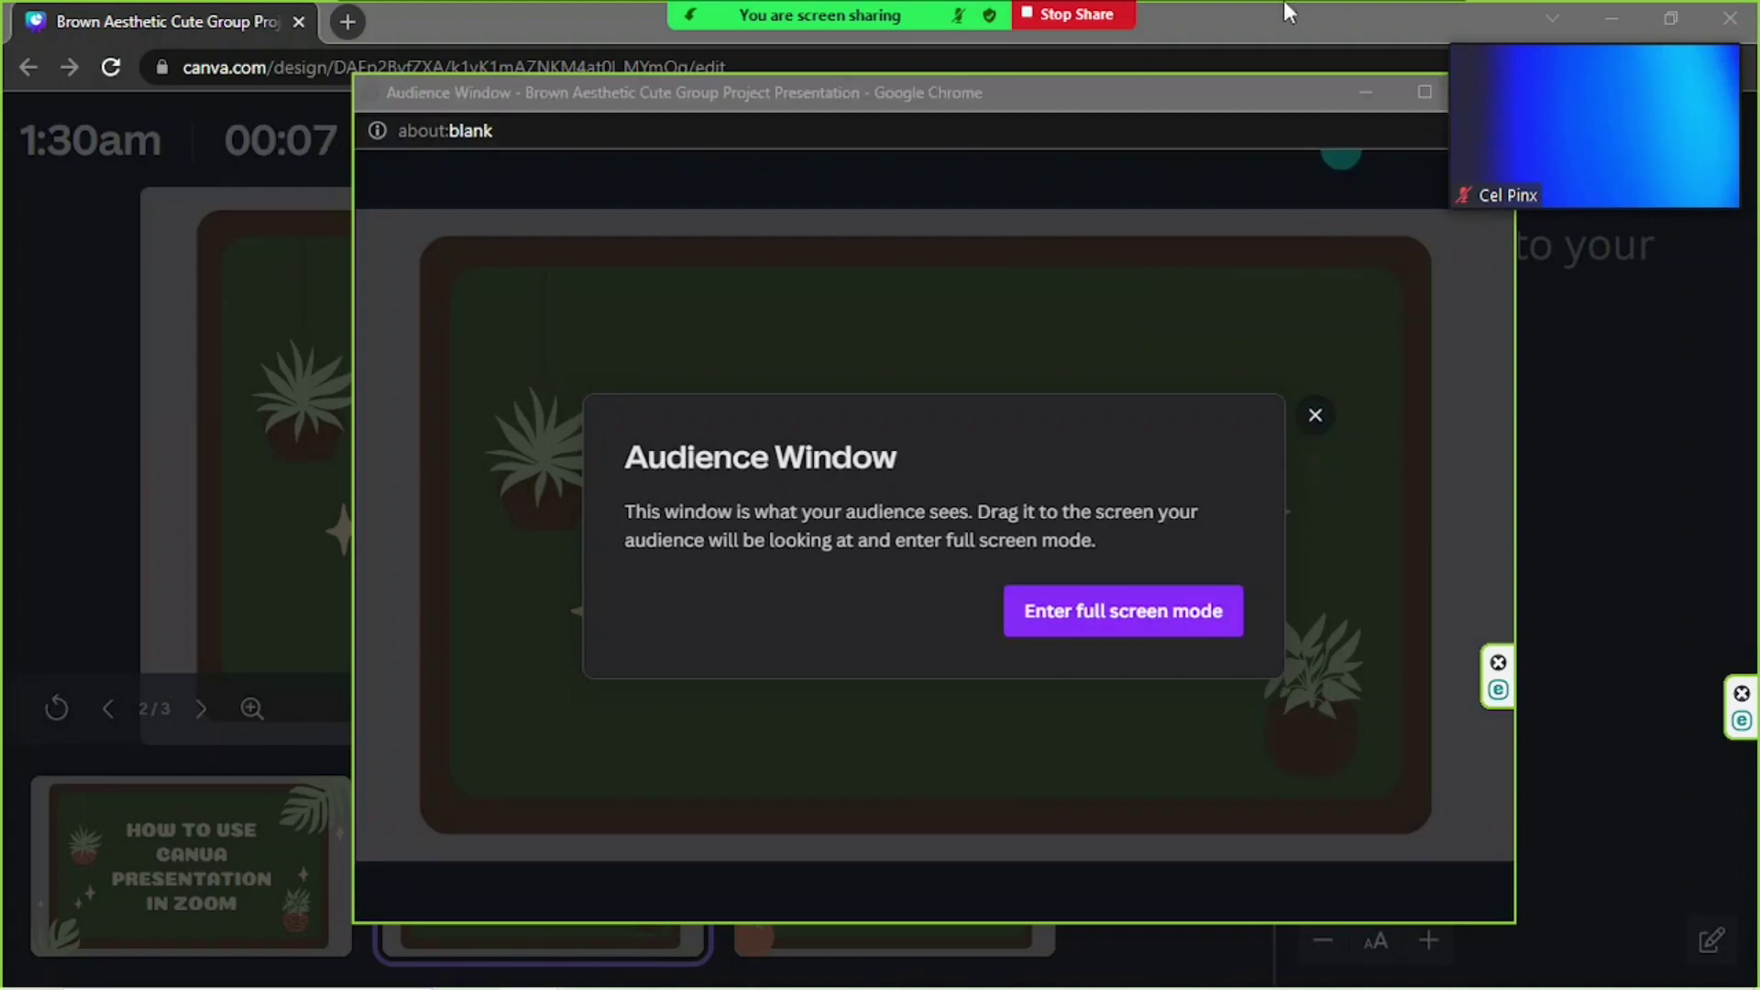
{"action": "left_click", "coordinate": [1364, 92]}
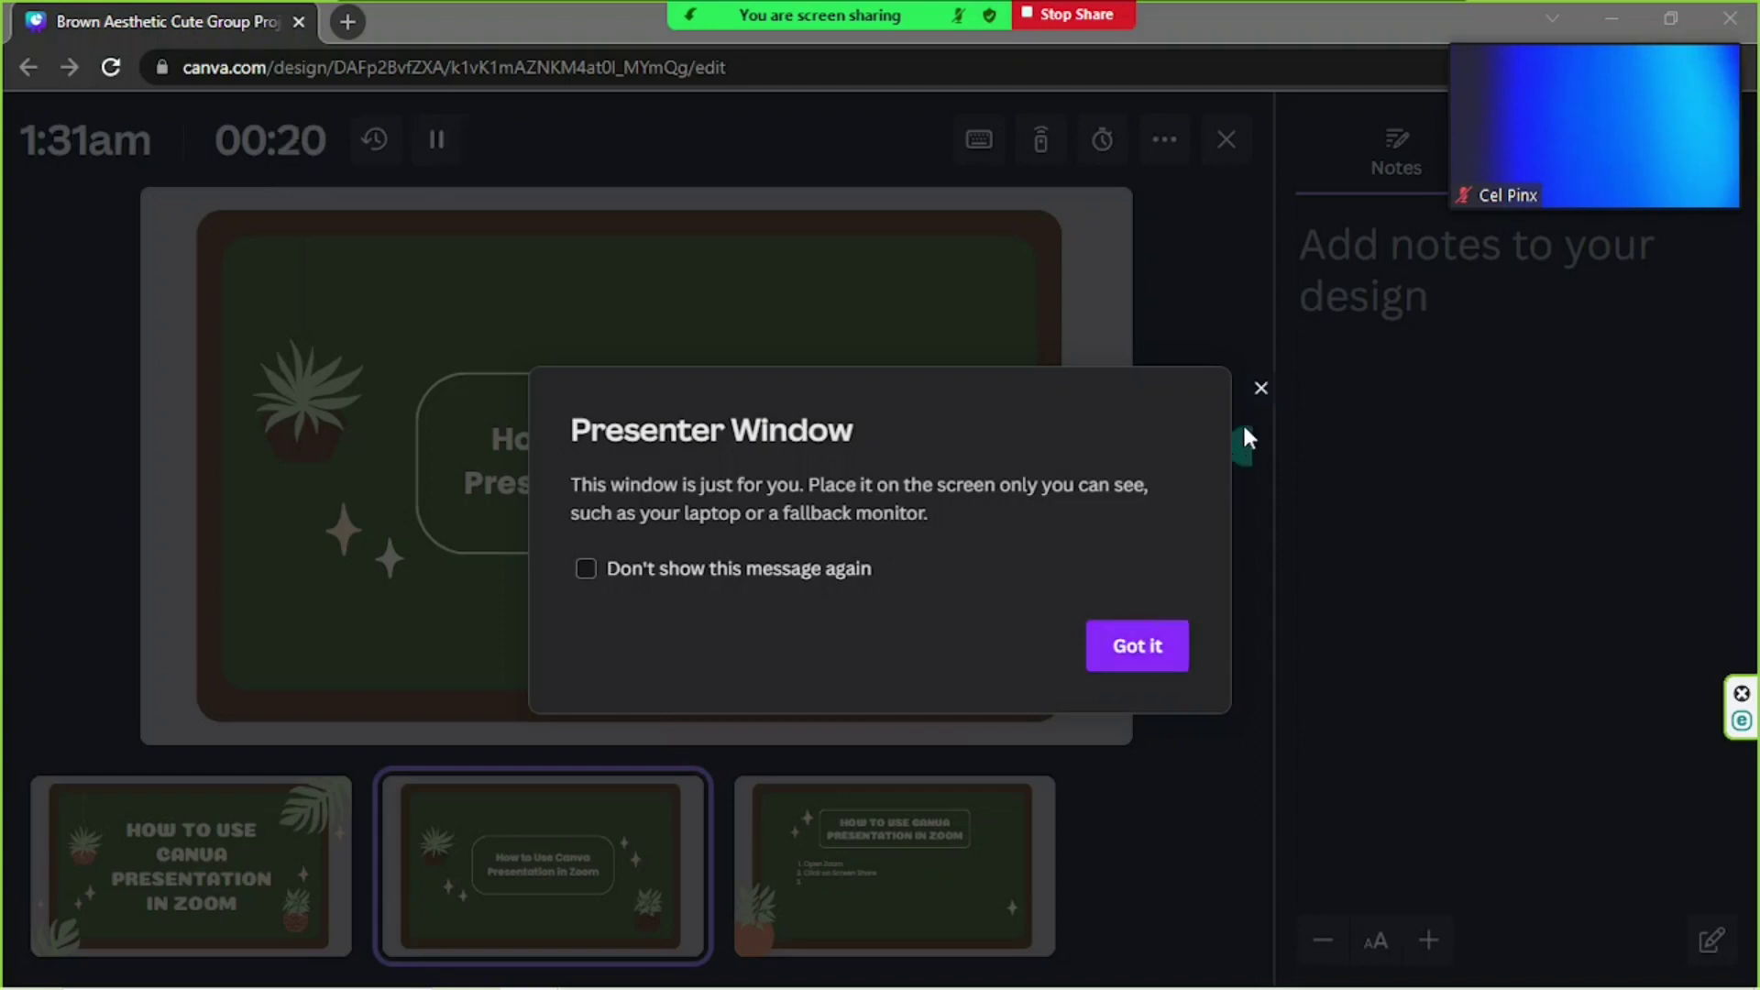
Dismiss the Presenter Window notice and jump between slides 1, 3 and 2 using the thumbnails.
{"action": "left_click", "coordinate": [1261, 387]}
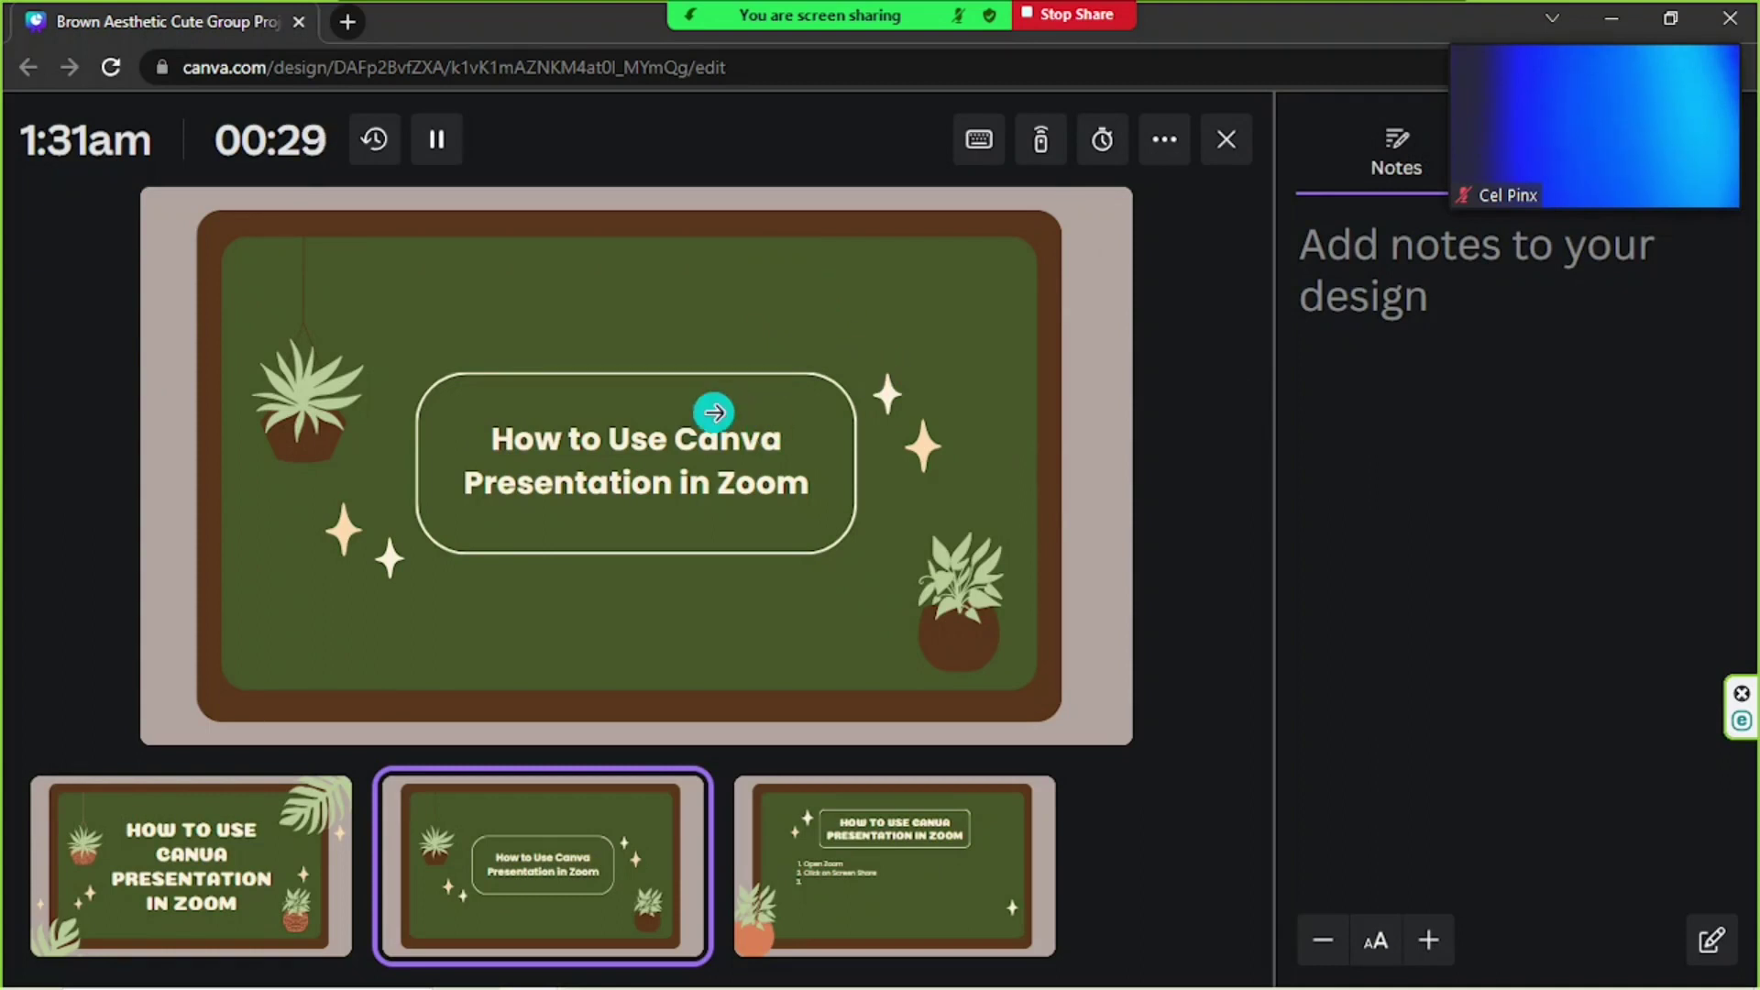
{"action": "mouse_move", "coordinate": [891, 558]}
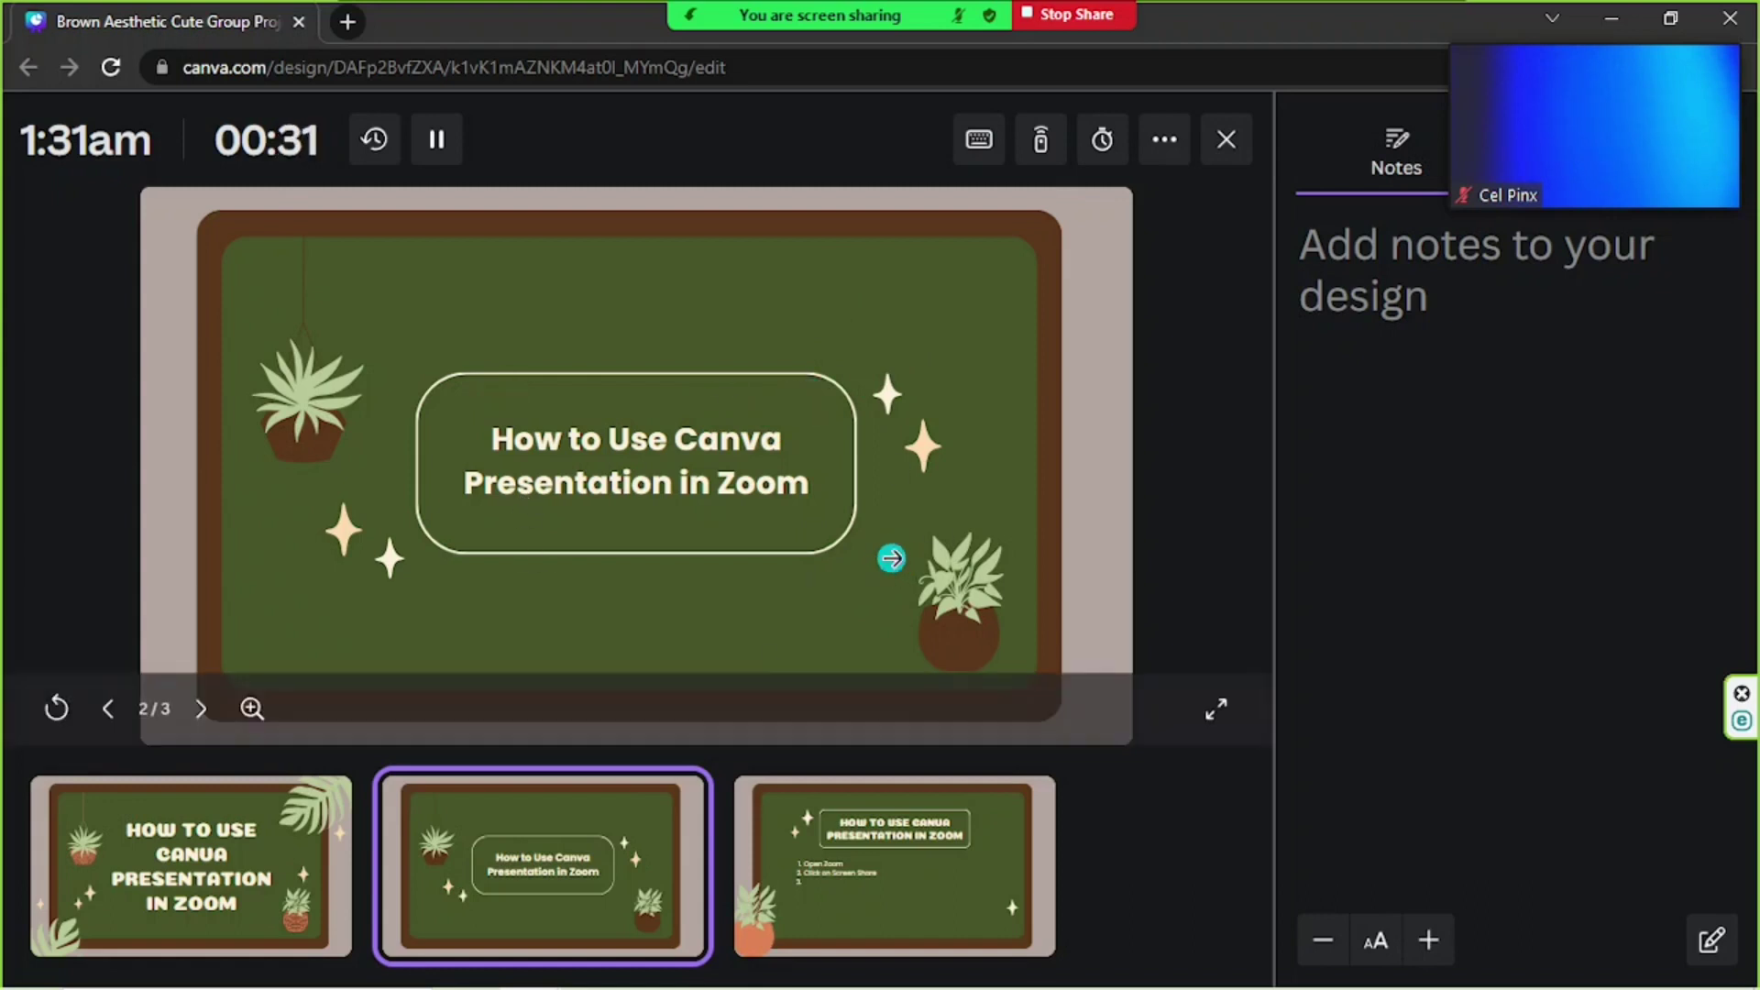
{"action": "left_click", "coordinate": [236, 866]}
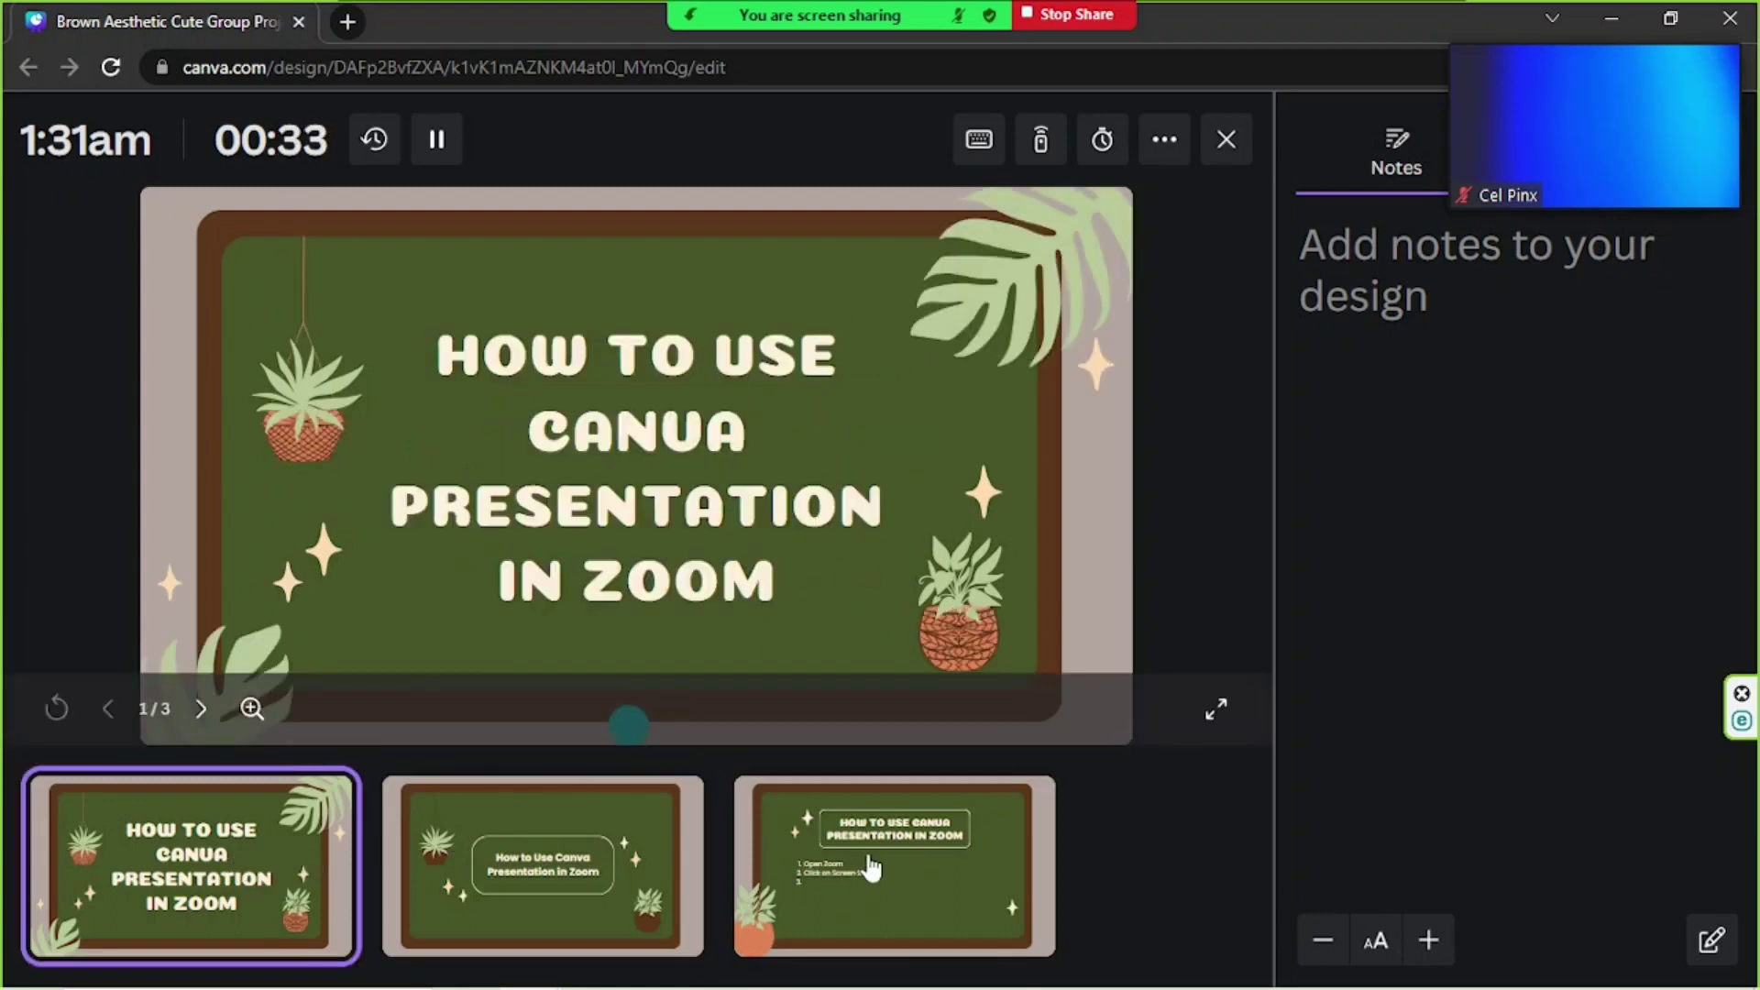
{"action": "left_click", "coordinate": [867, 869]}
{"action": "left_click", "coordinate": [590, 867]}
{"action": "left_click", "coordinate": [266, 869]}
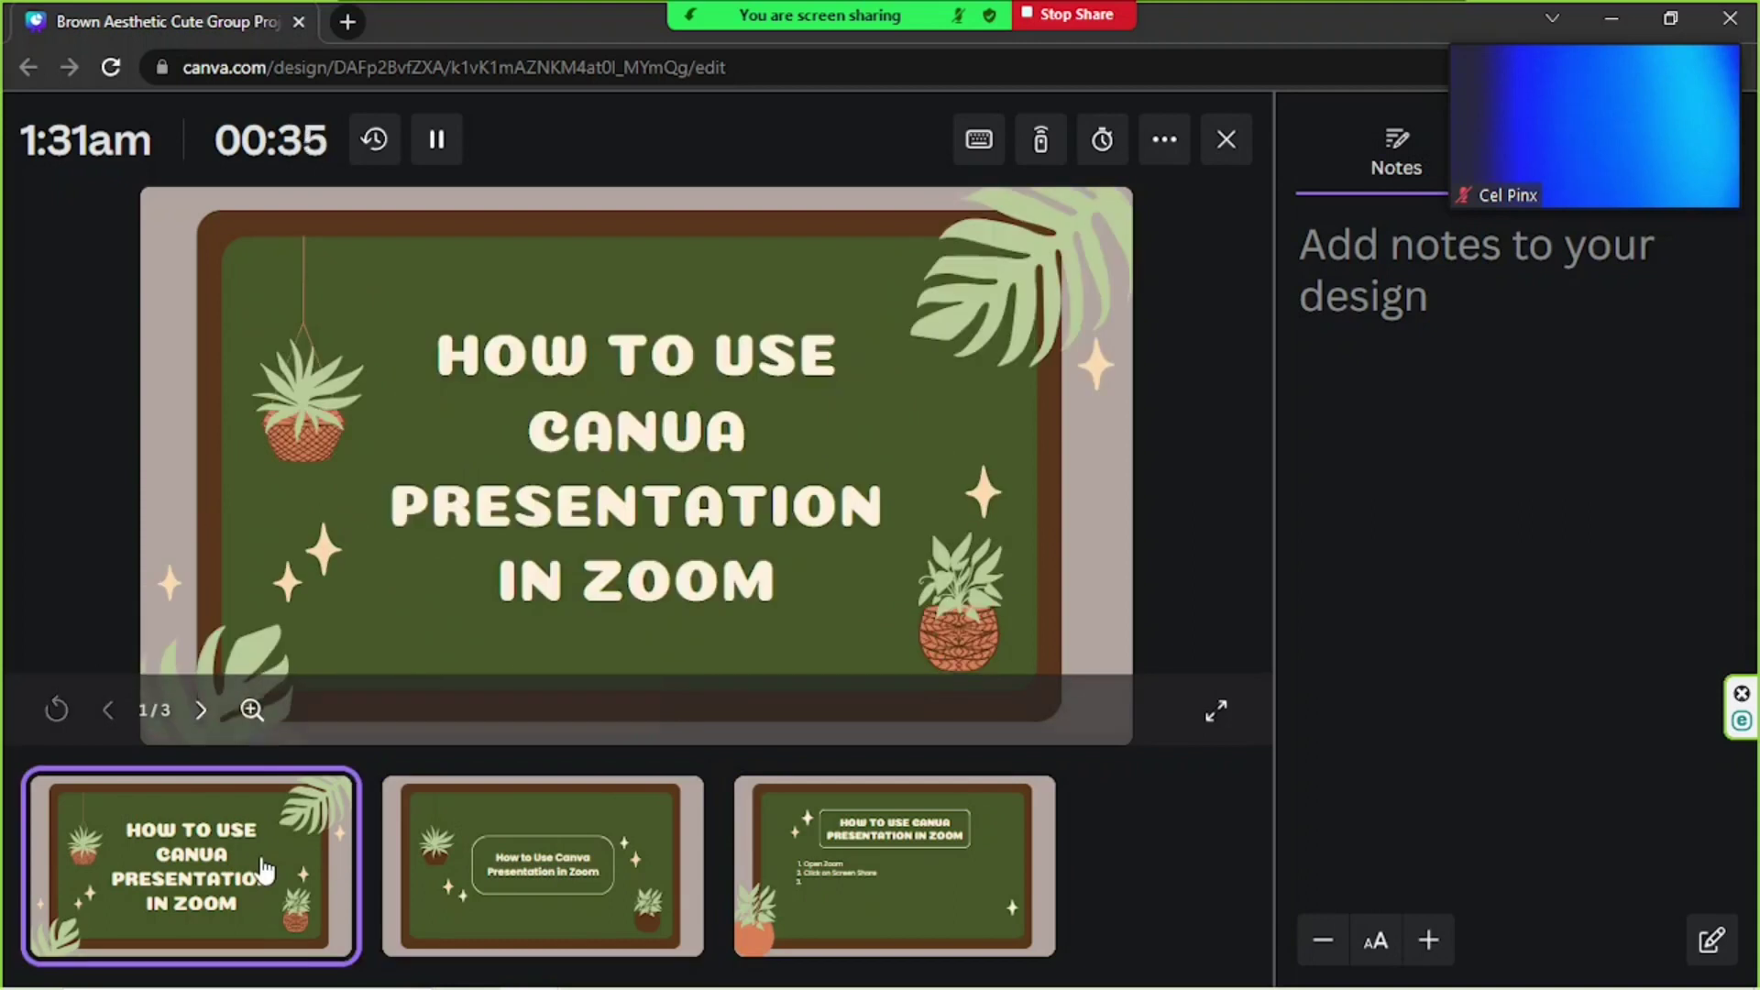
{"action": "key", "text": "Right"}
{"action": "key", "text": "Right"}
{"action": "left_click", "coordinate": [612, 862]}
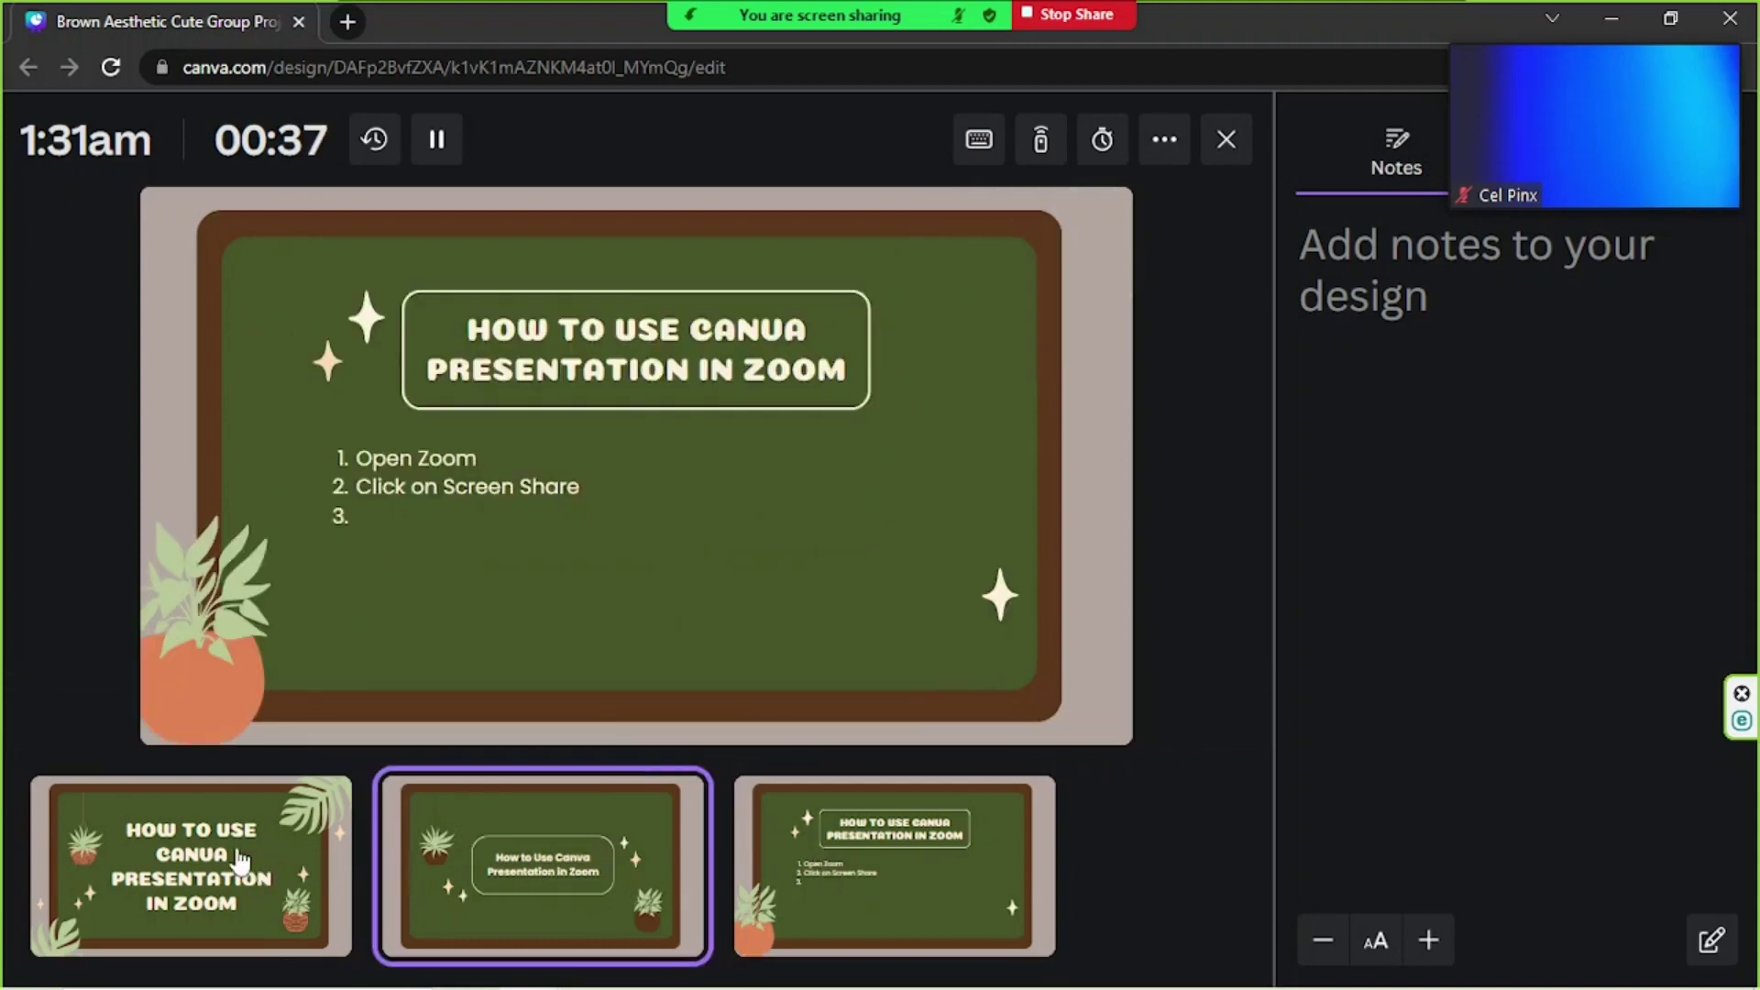
{"action": "left_click", "coordinate": [237, 866]}
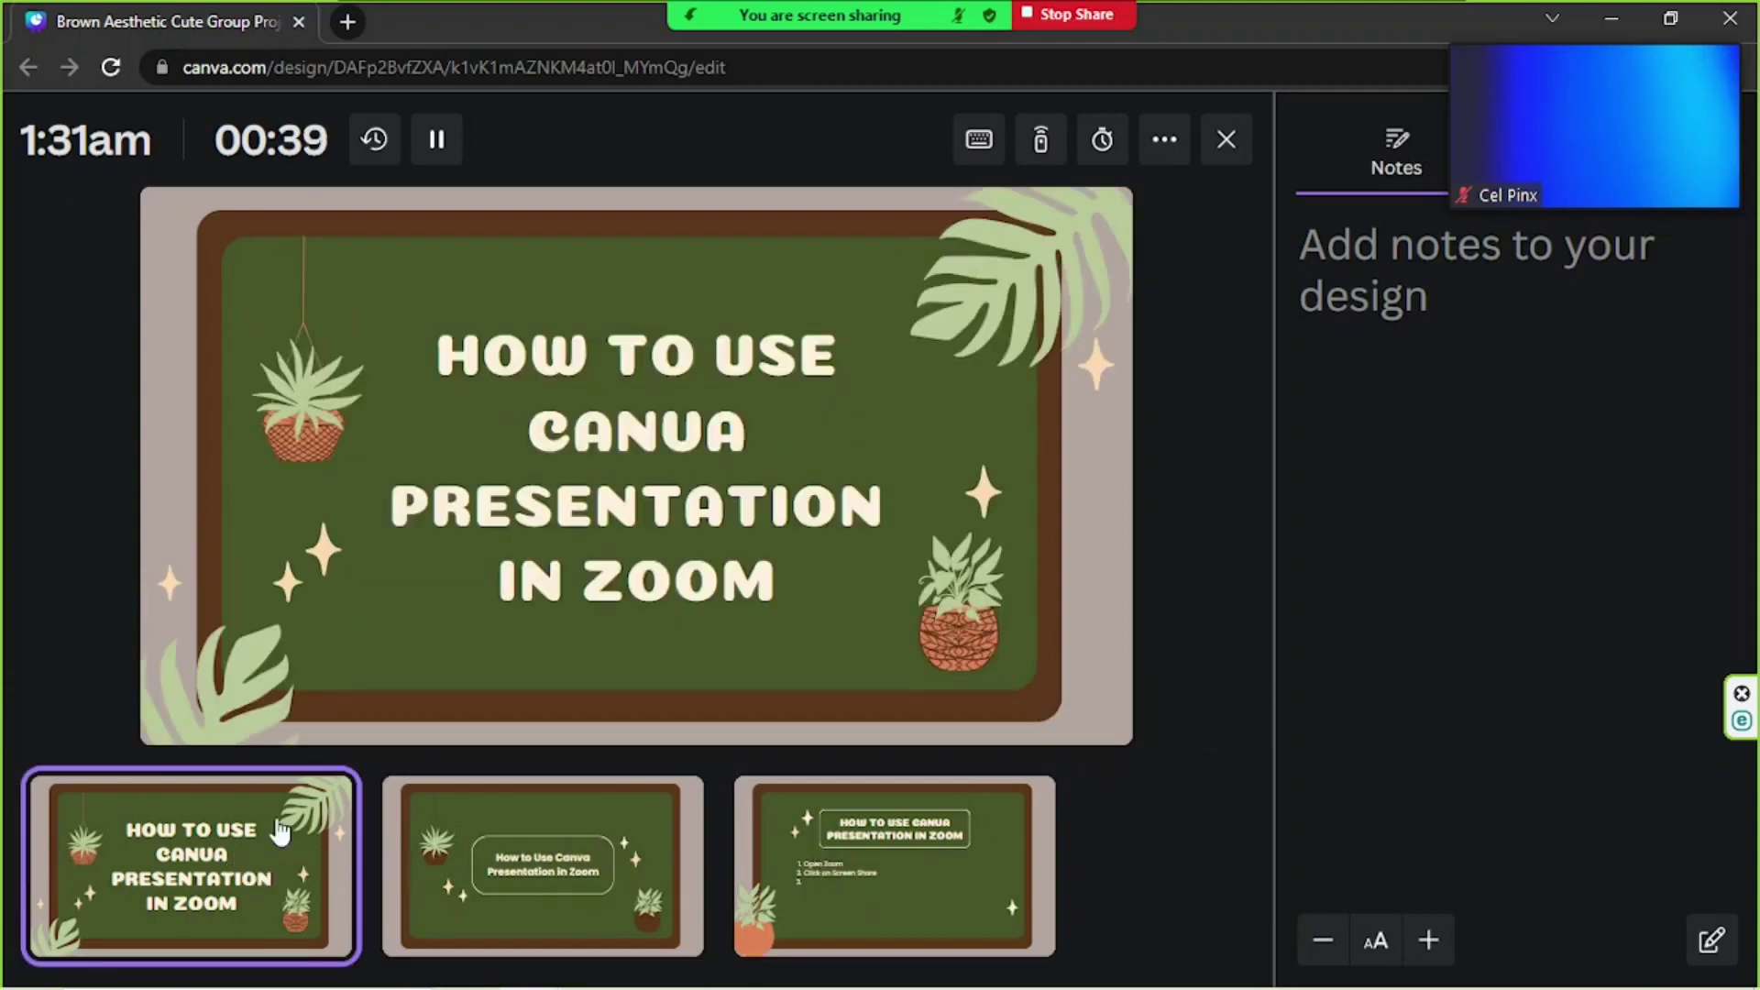
Page forward to slide 3 and back, alternating slides 1 and 3, ending on the title slide.
{"action": "left_click", "coordinate": [1086, 421]}
{"action": "left_click", "coordinate": [1087, 422]}
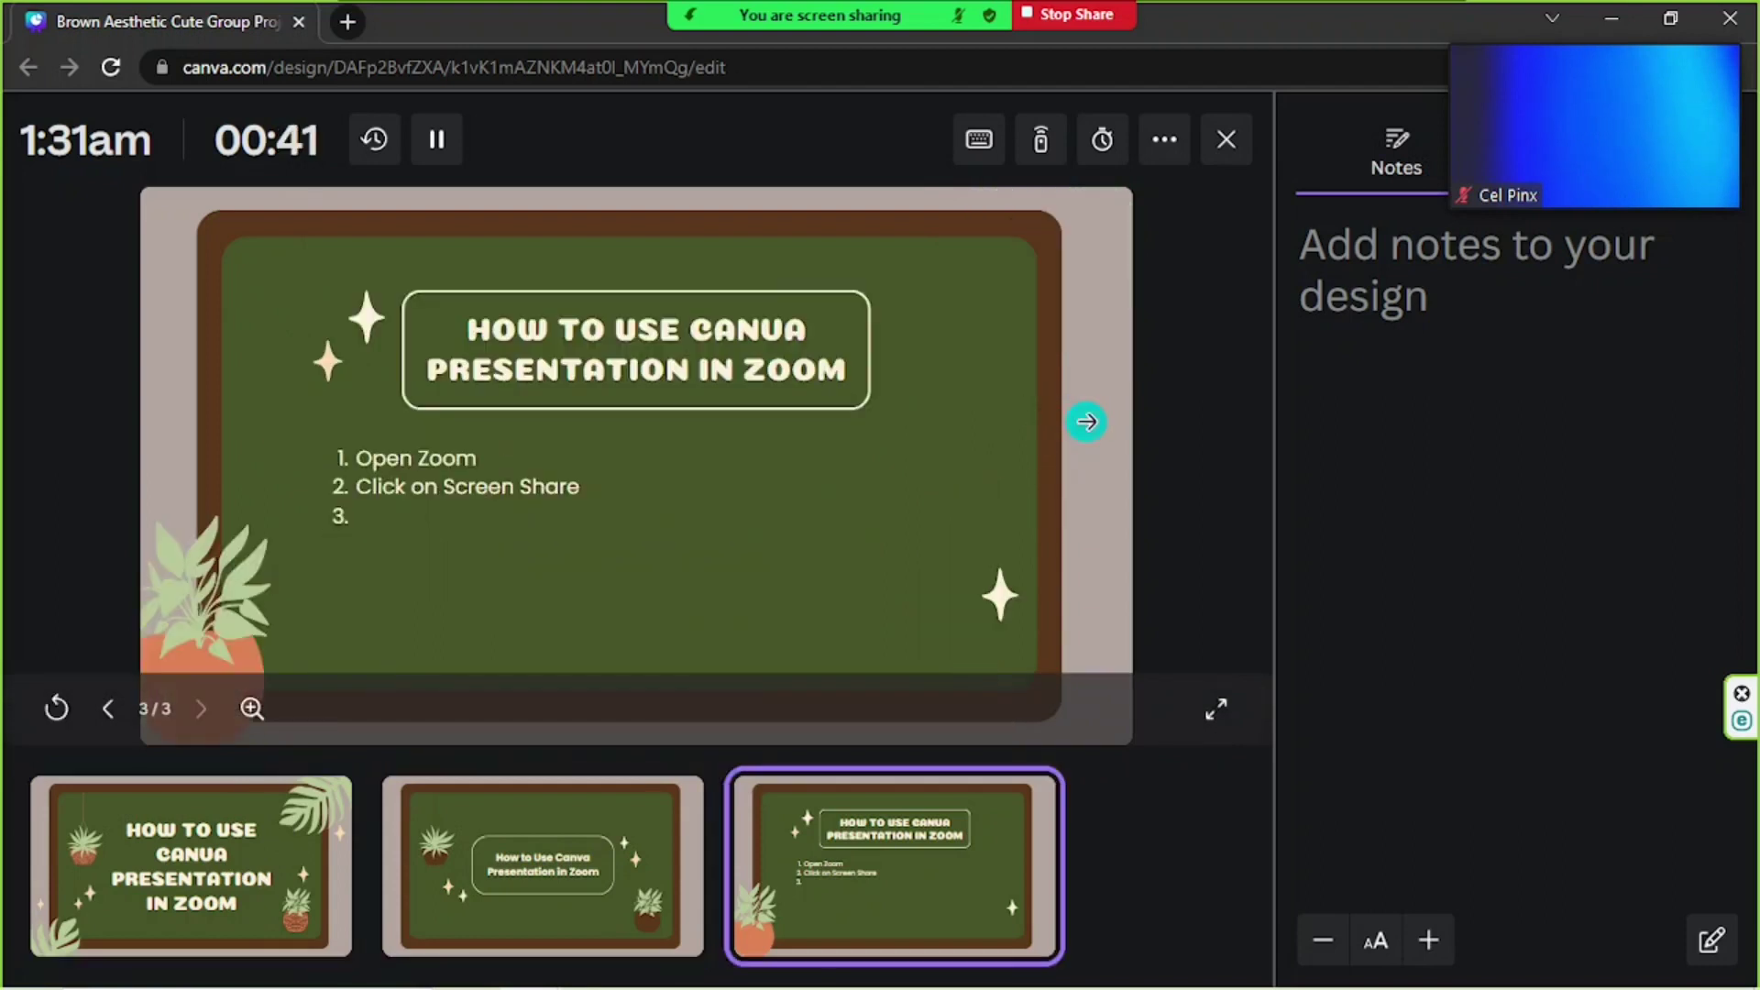
{"action": "left_click", "coordinate": [419, 889]}
{"action": "left_click", "coordinate": [243, 875]}
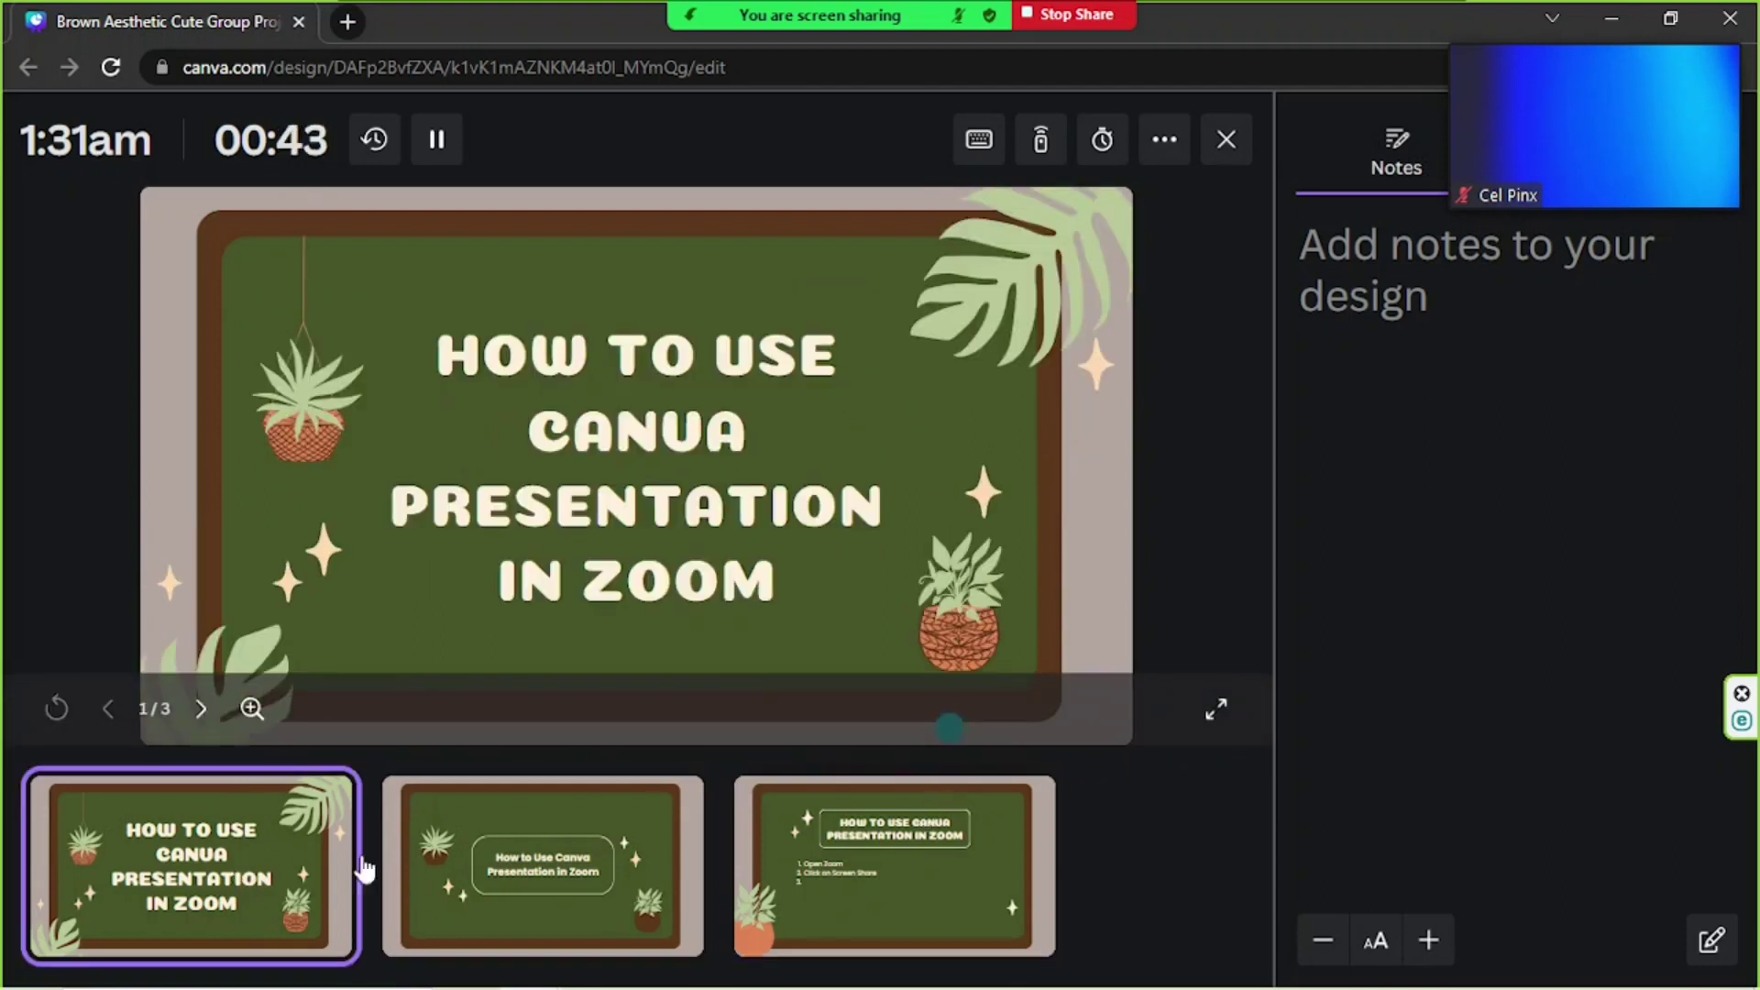
{"action": "left_click", "coordinate": [794, 866]}
{"action": "left_click", "coordinate": [243, 887]}
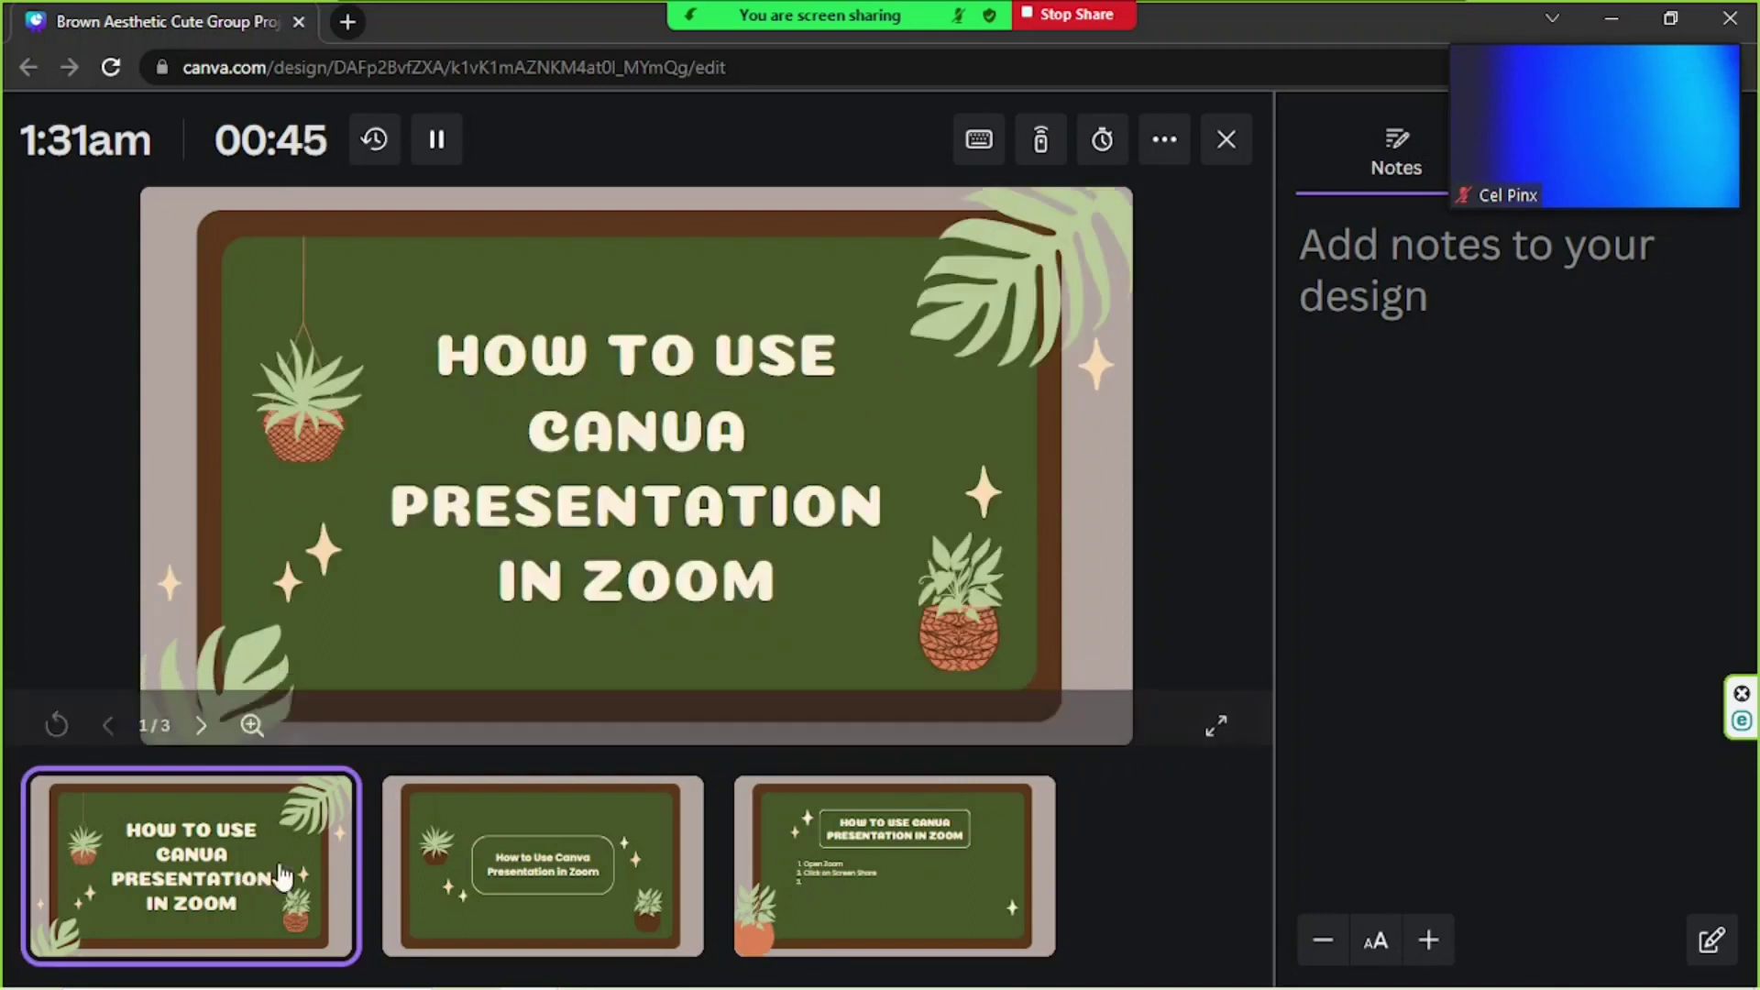
{"action": "left_click", "coordinate": [829, 857]}
{"action": "left_click", "coordinate": [250, 868]}
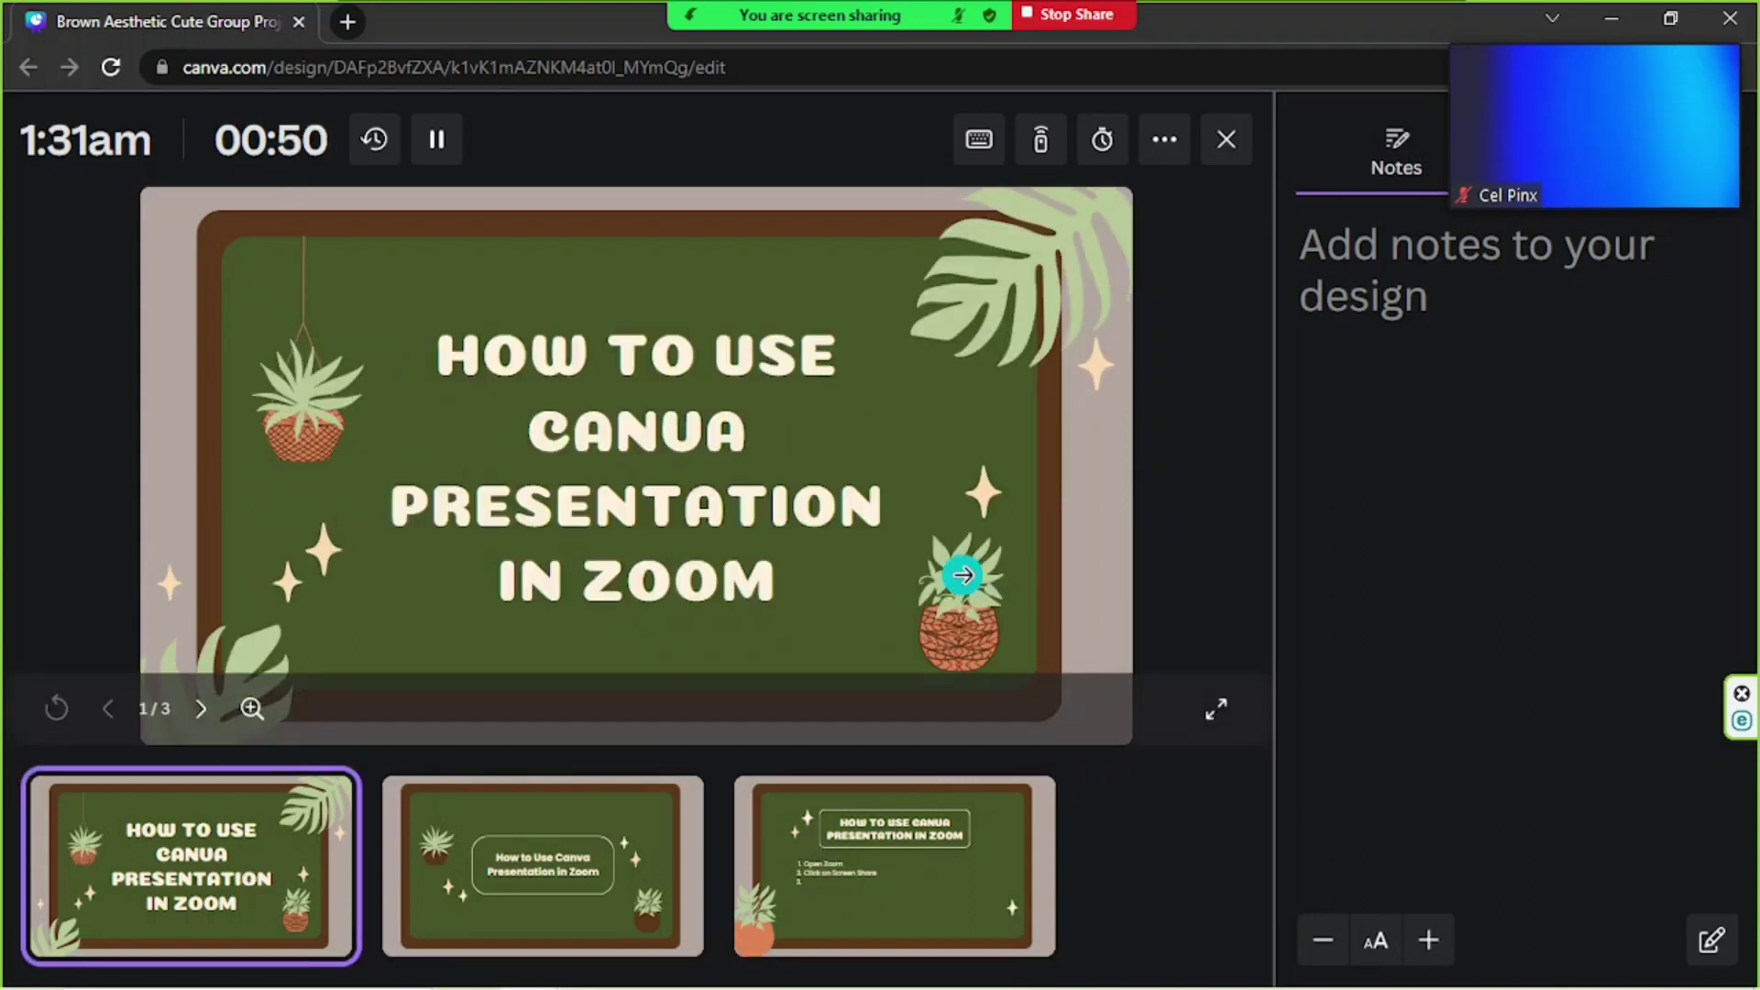
{"action": "left_click_drag", "start_coordinate": [1559, 150], "coordinate": [1465, 354]}
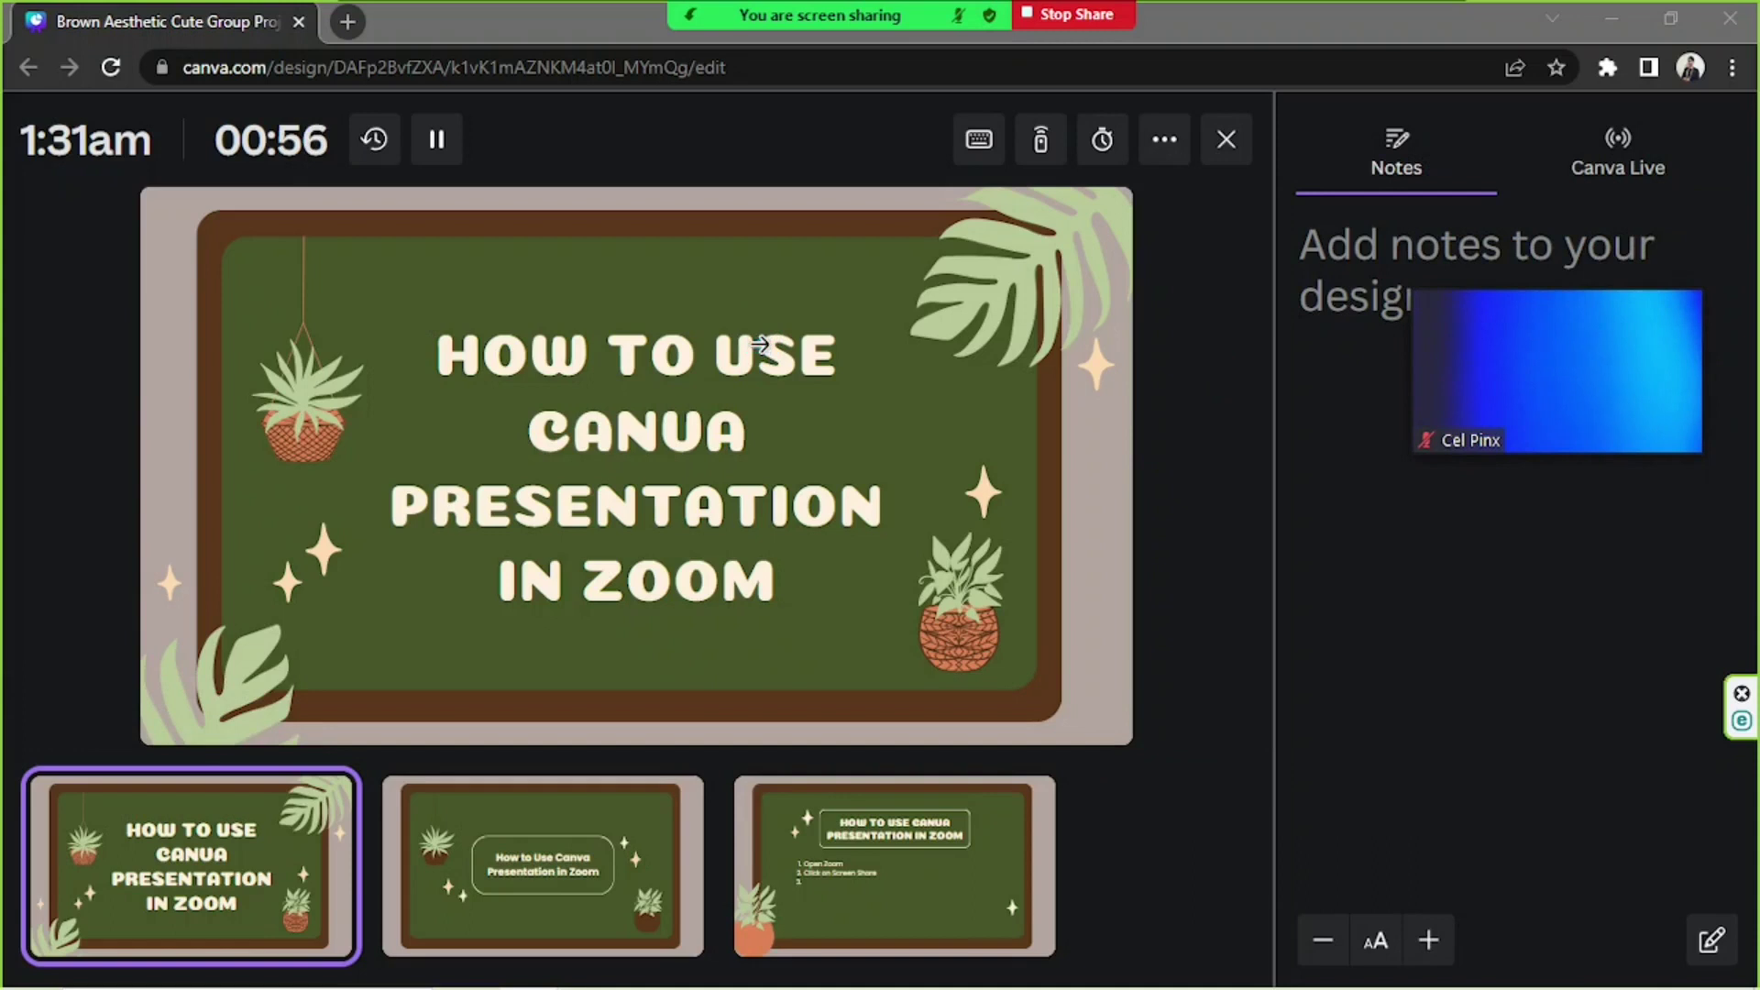
Exit presenter view, review the Present options panel, and close it to return to the editor.
{"action": "left_click", "coordinate": [1223, 143]}
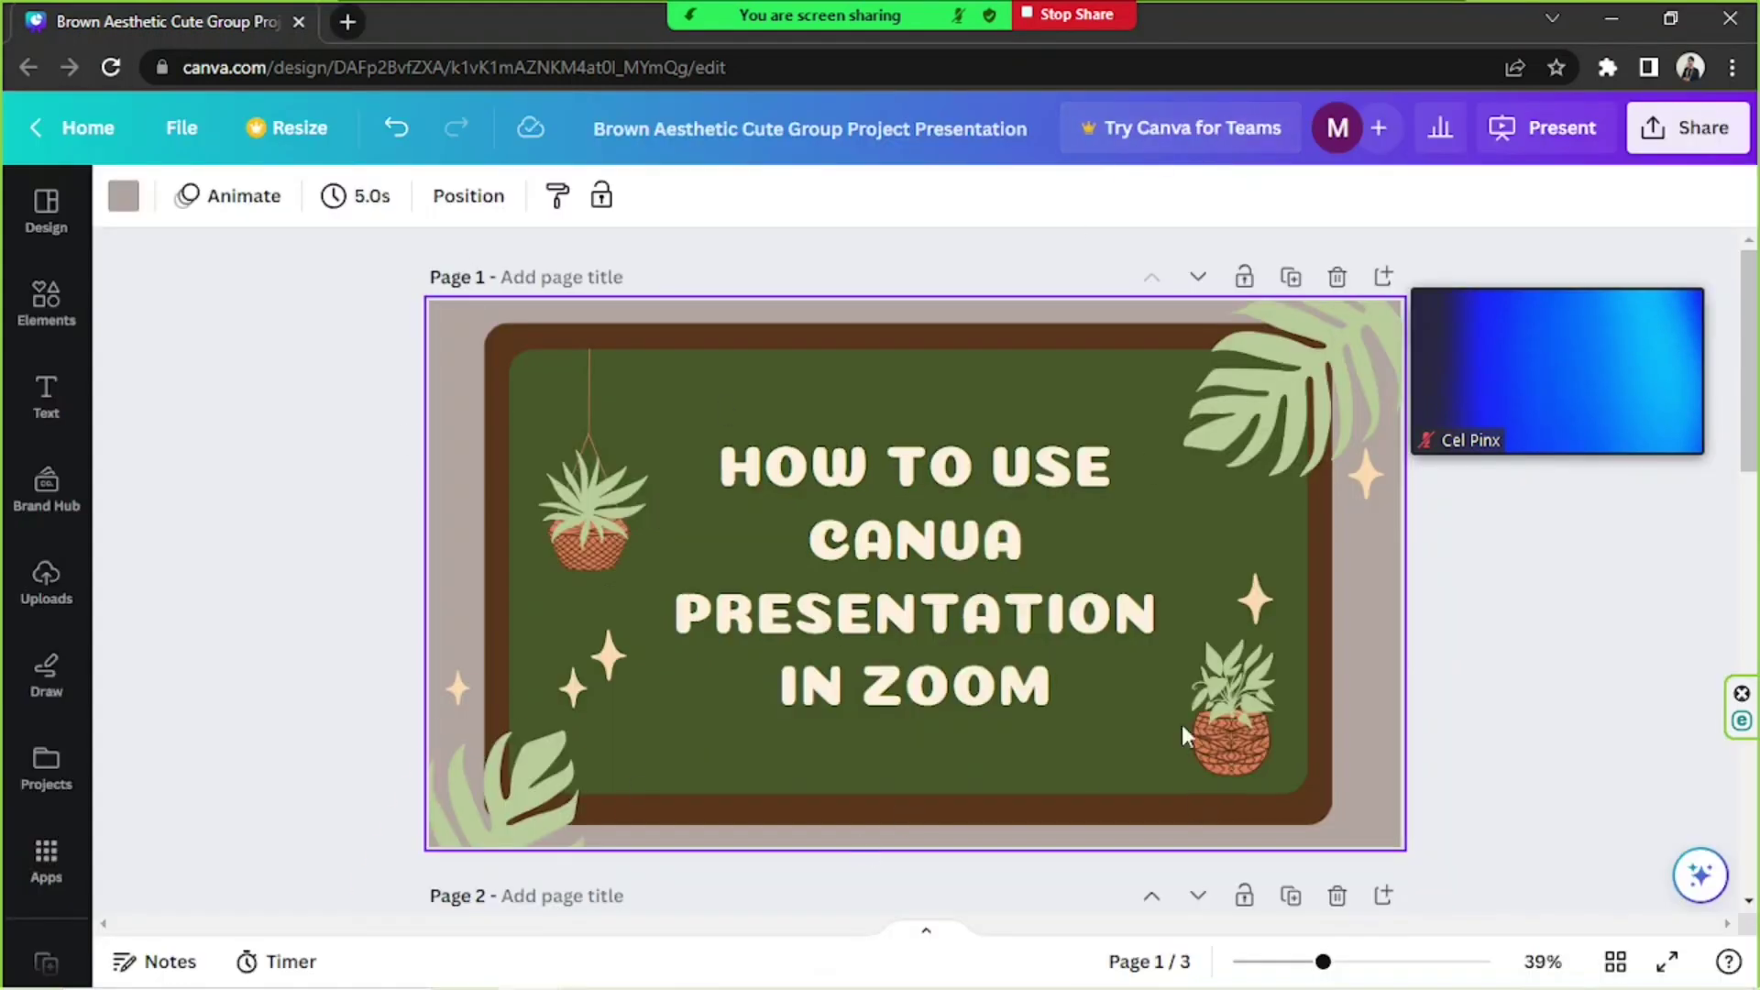
{"action": "mouse_move", "coordinate": [1576, 285]}
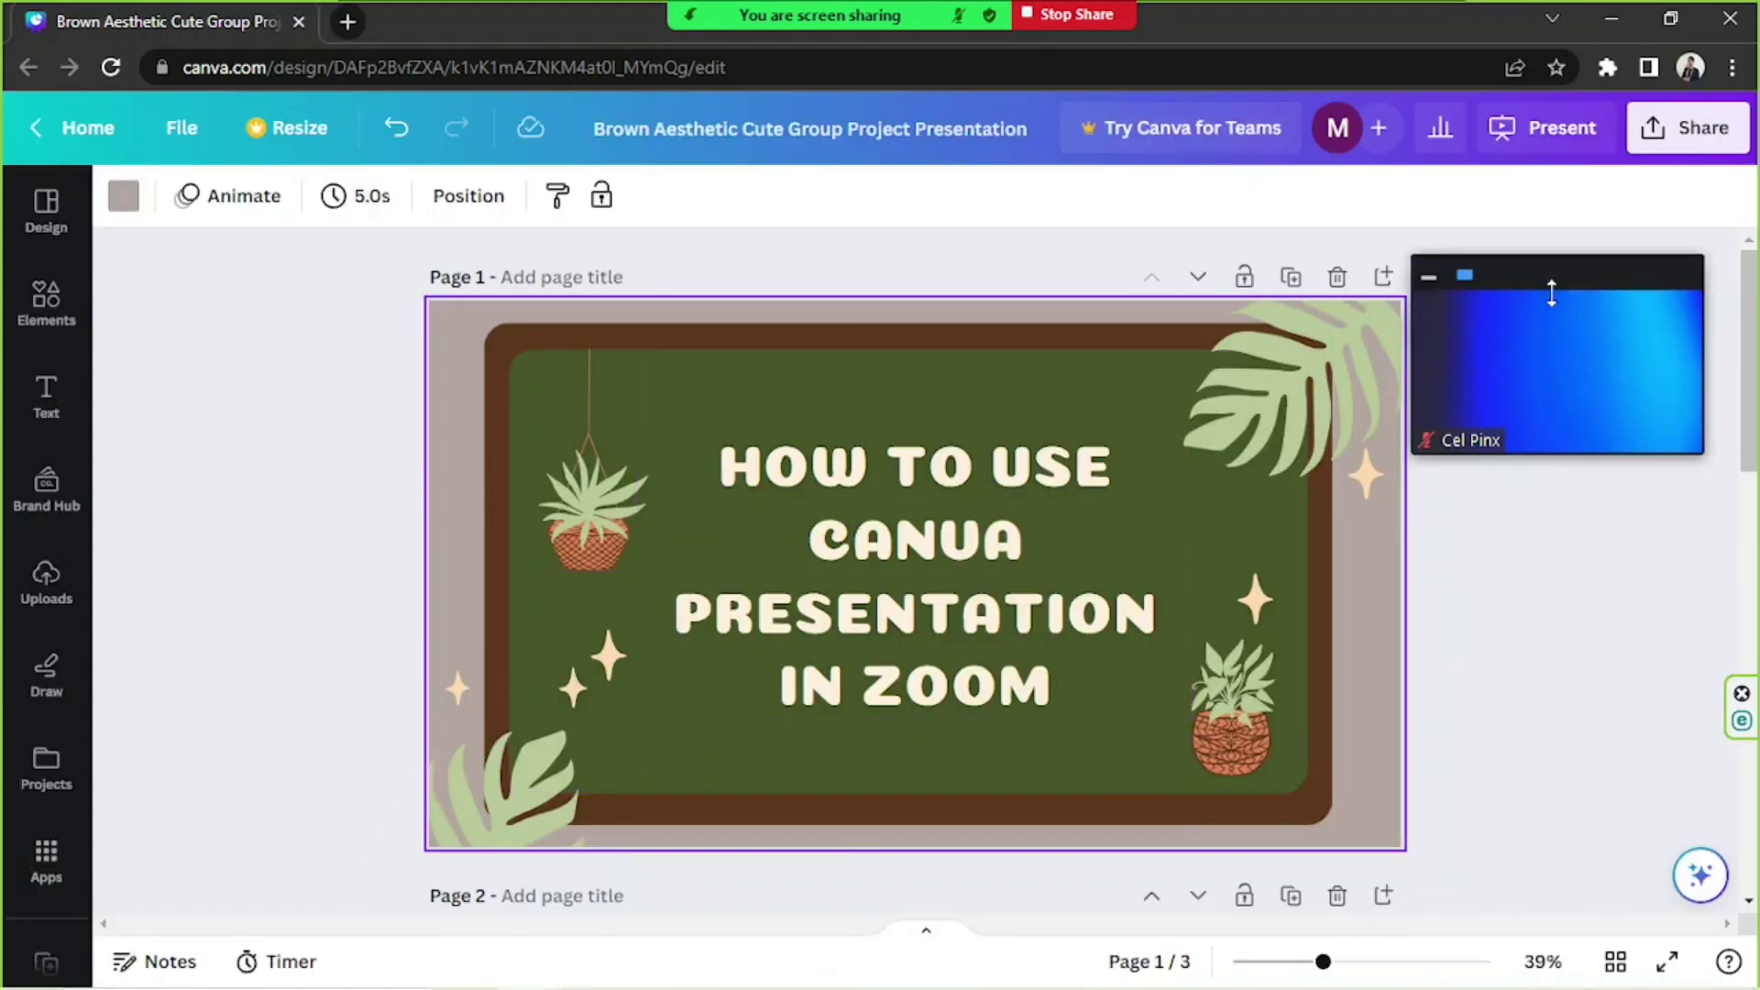
{"action": "left_click", "coordinate": [1517, 149]}
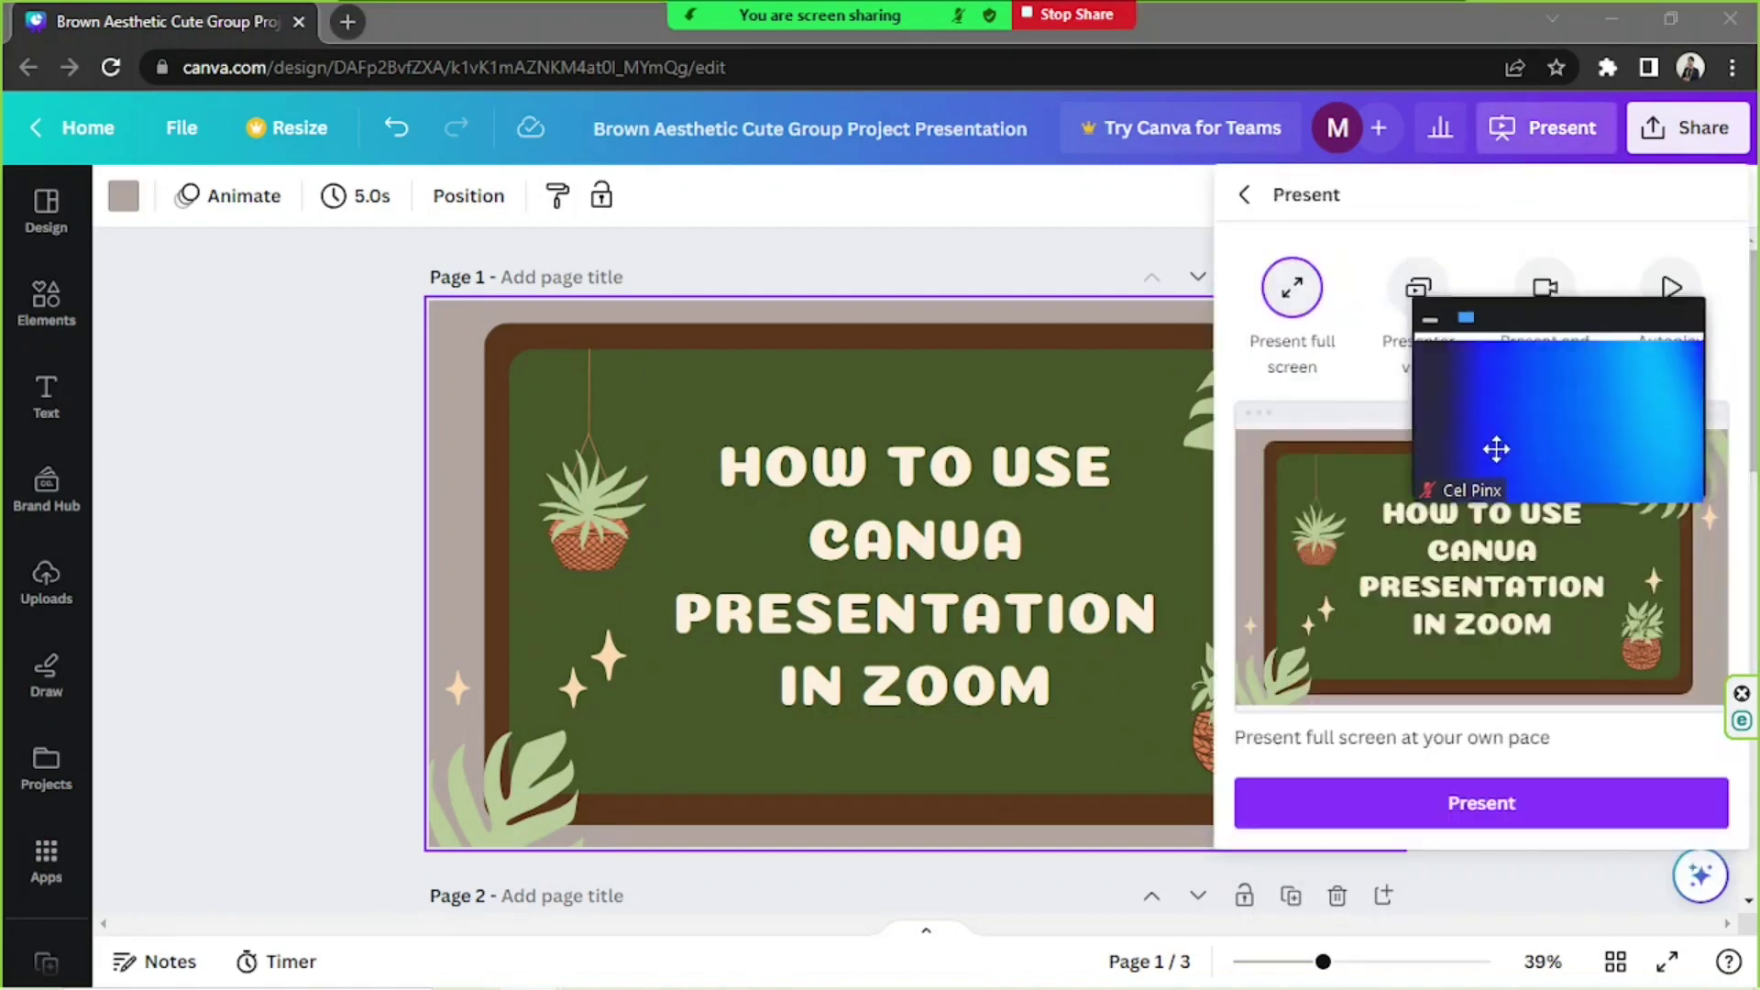
{"action": "left_click_drag", "start_coordinate": [1496, 449], "coordinate": [1487, 726]}
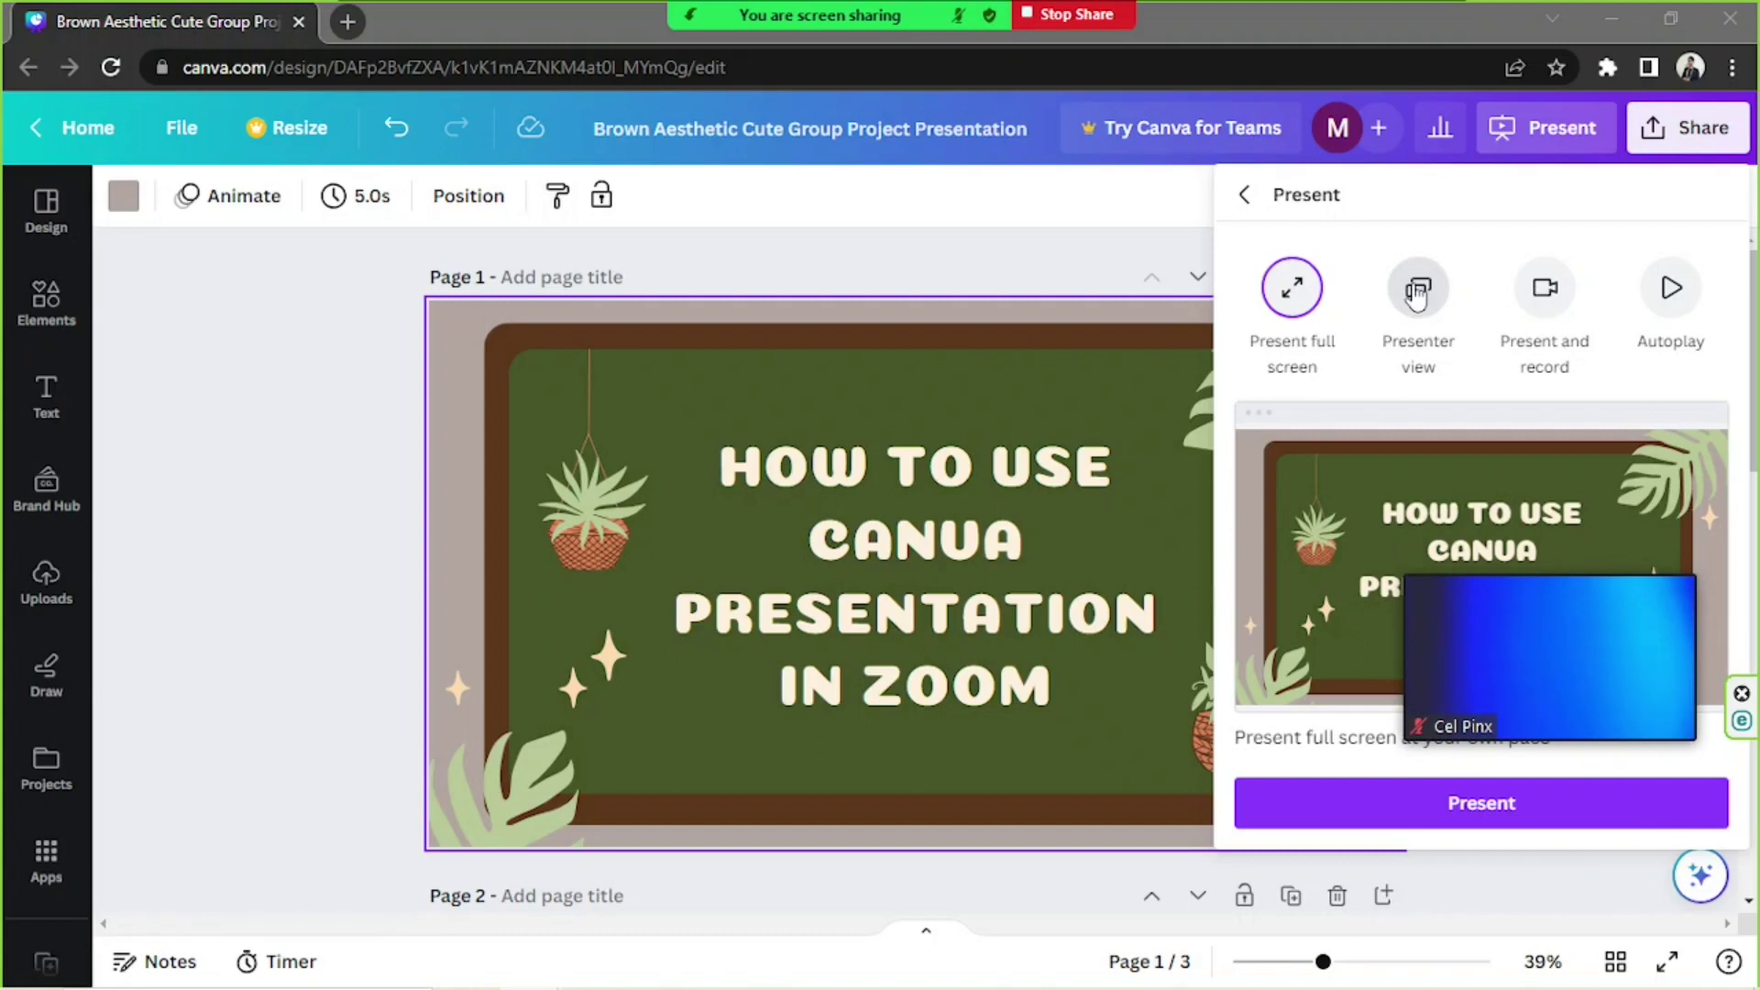
{"action": "mouse_move", "coordinate": [1450, 629]}
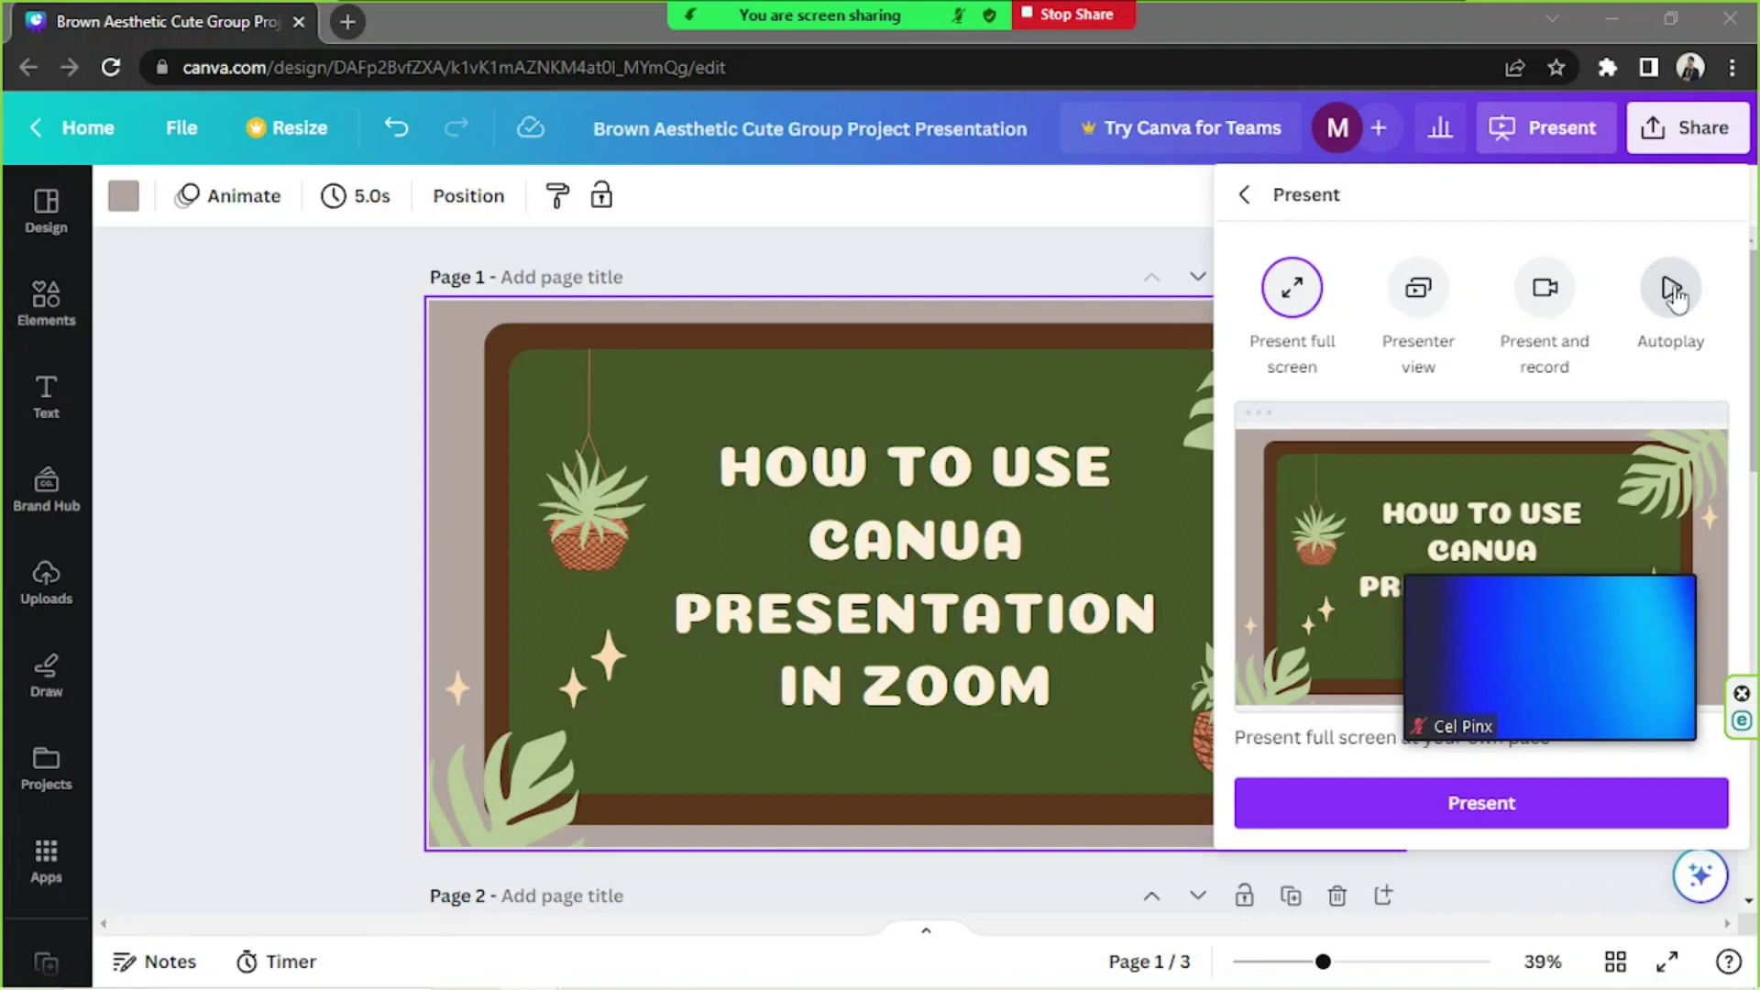
{"action": "left_click", "coordinate": [731, 260]}
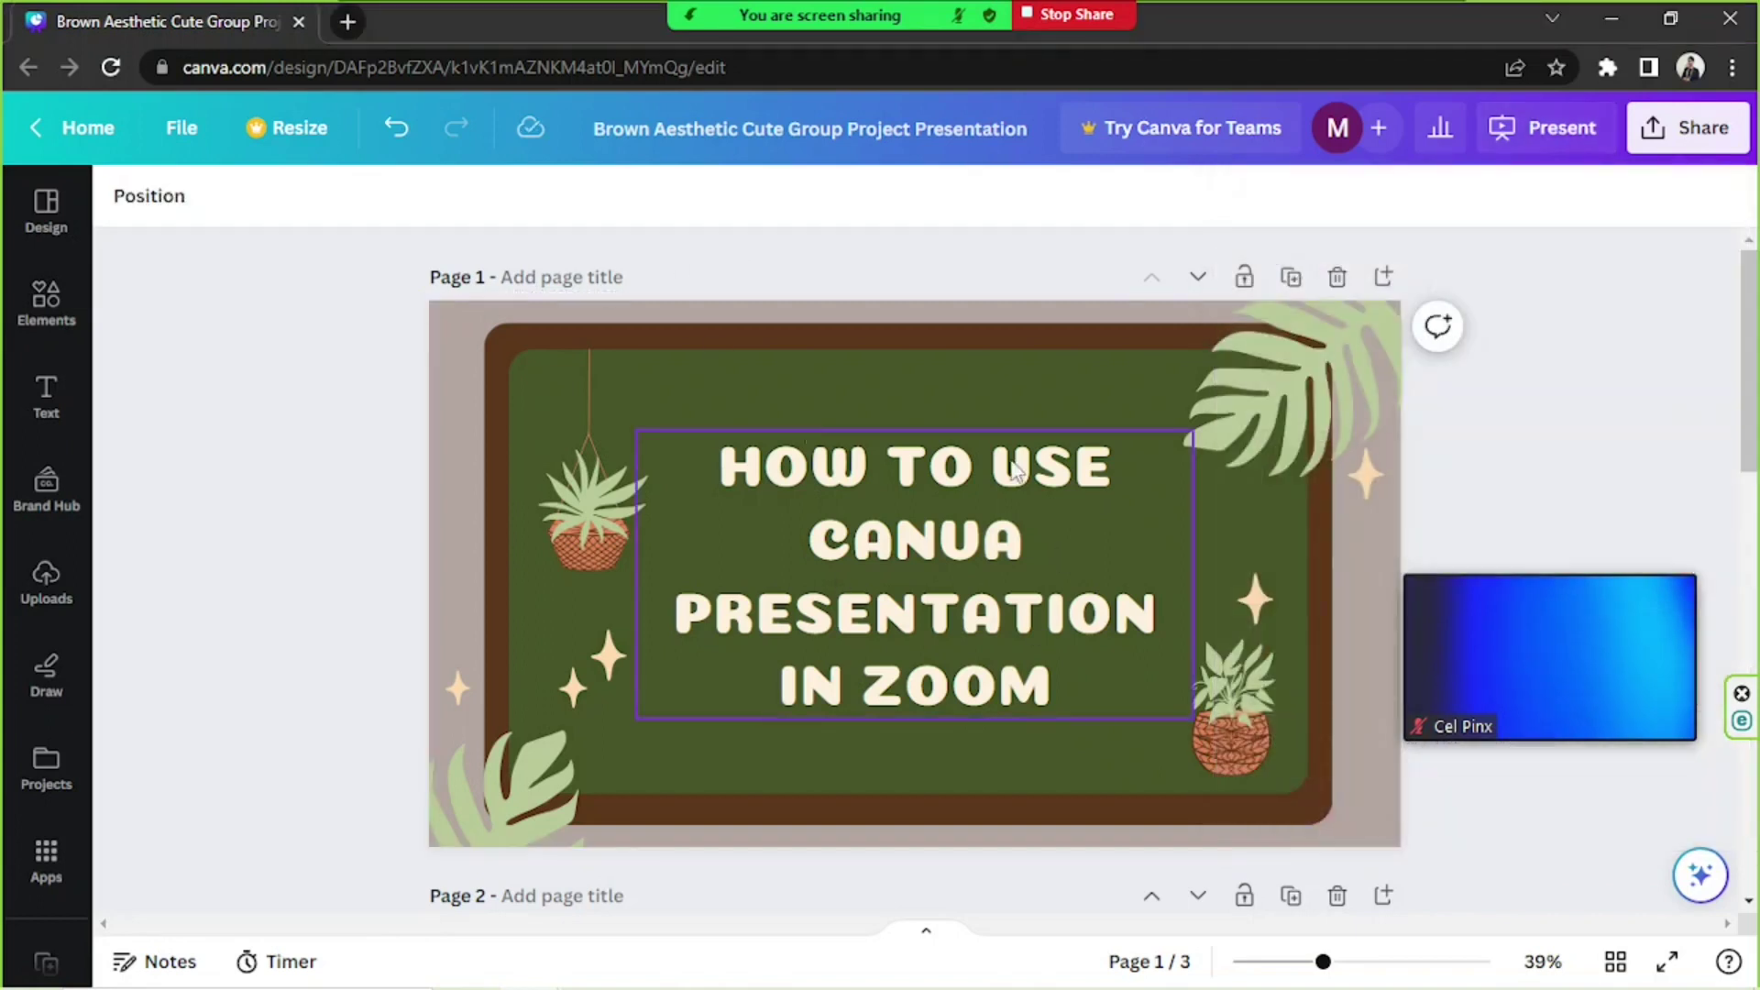